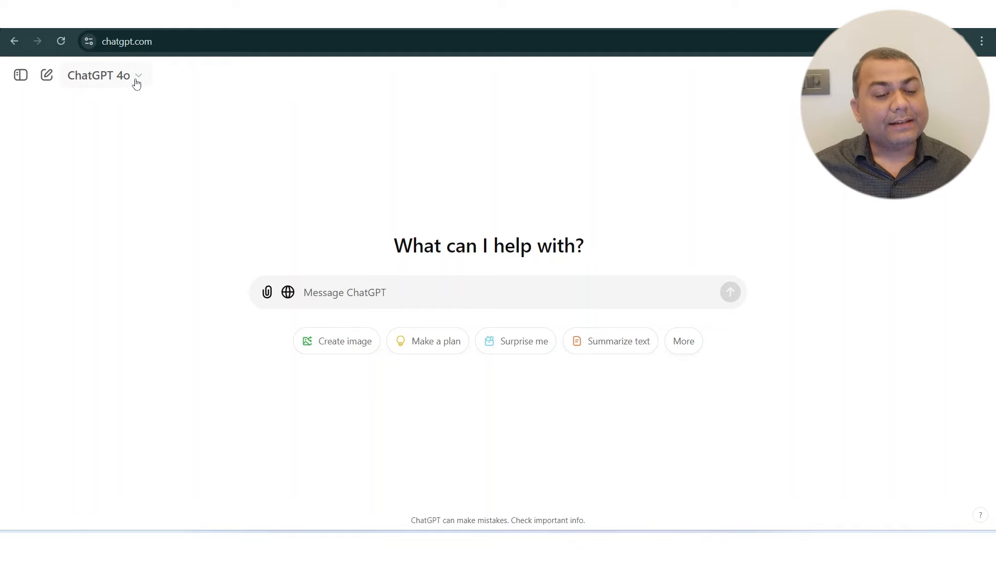
# Switch the model to GPT-4o with canvas and submit the prompt "Write and article on SEO".
pyautogui.click(137, 77)
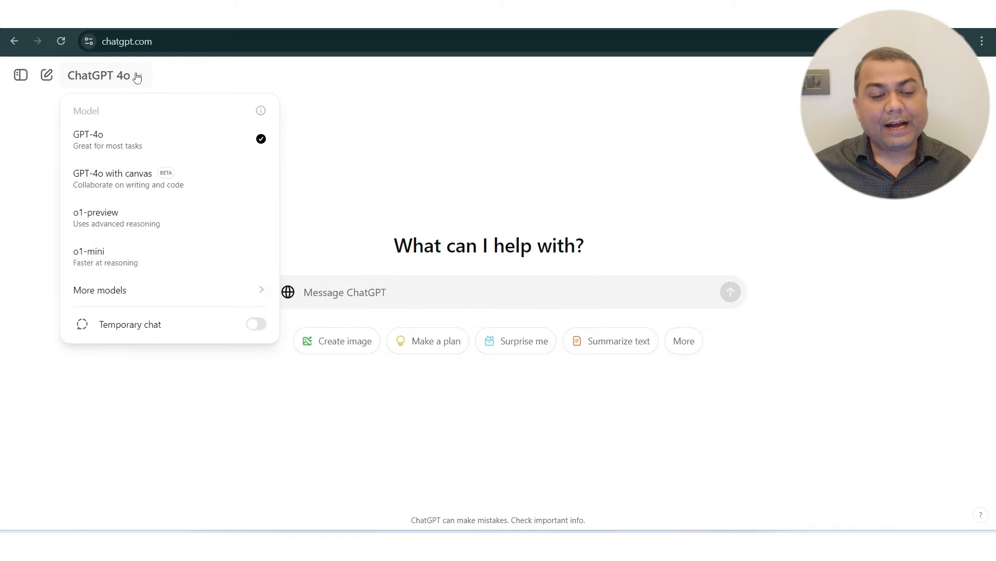
pyautogui.click(147, 182)
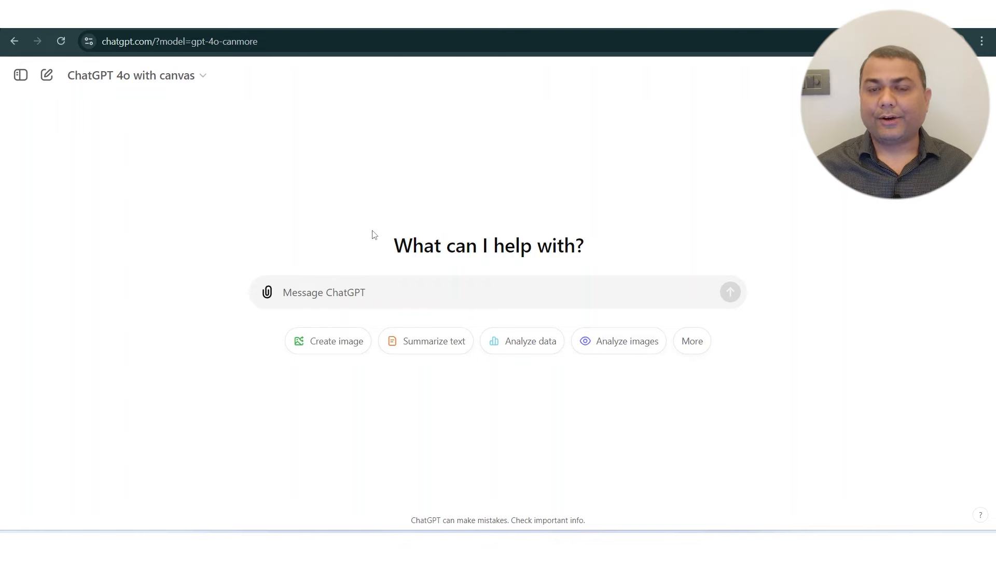
pyautogui.click(372, 285)
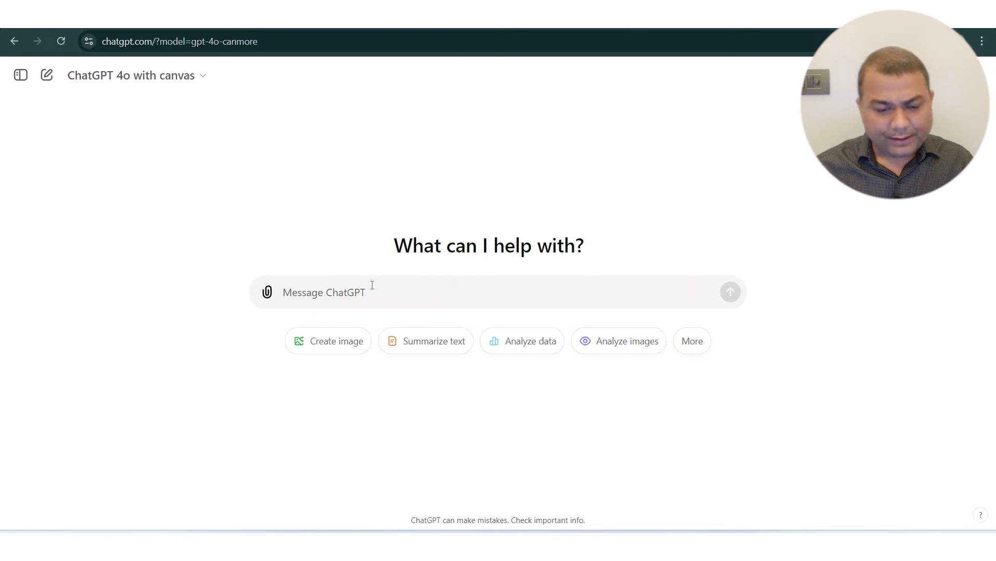
pyautogui.write('Wr')
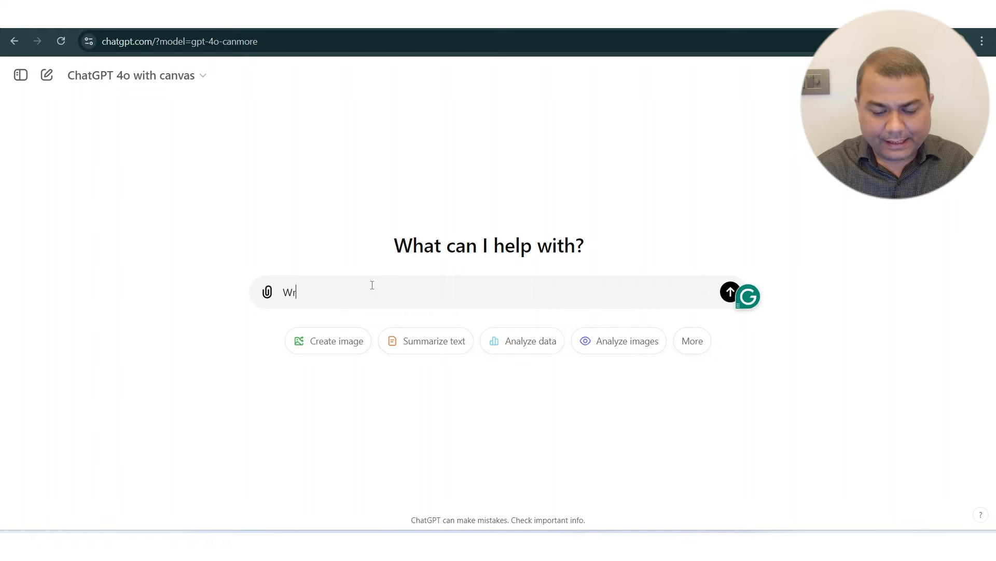
pyautogui.write('ite and article on ')
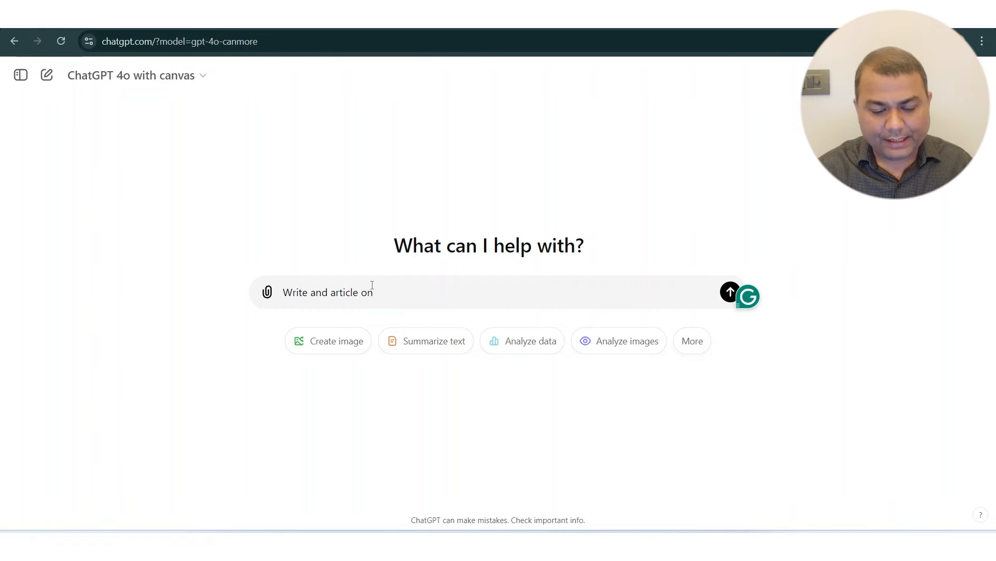
pyautogui.write('SEO')
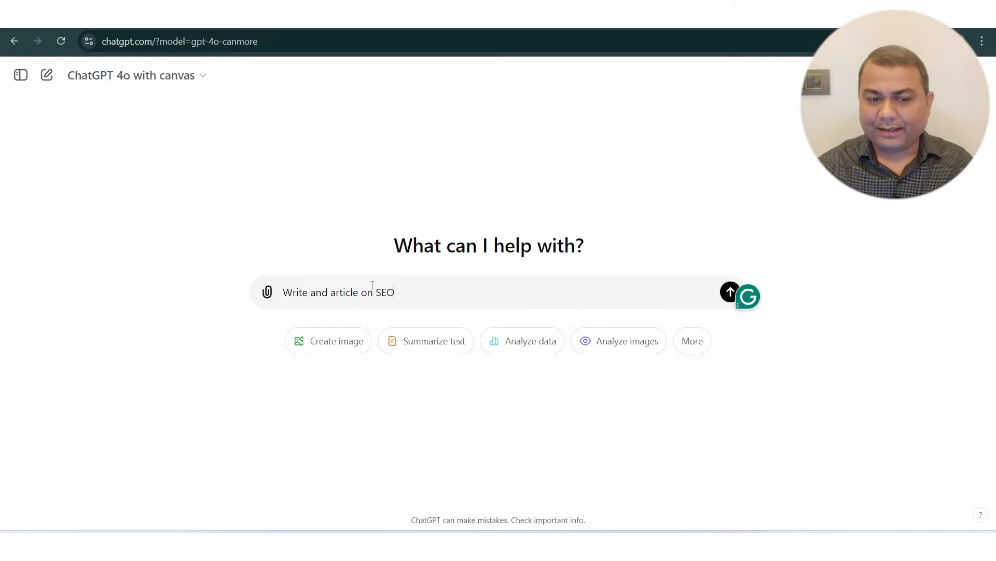
pyautogui.press('Return')
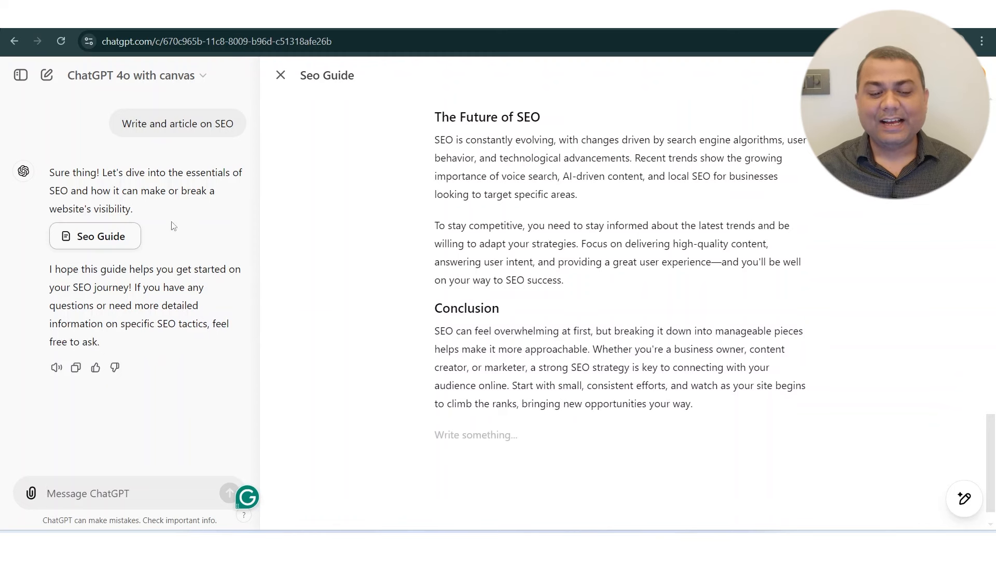
# Review the generated SEO article in the canvas, from its introduction through the key components, beginner tips and conclusion.
pyautogui.scroll(15, 623, 306)
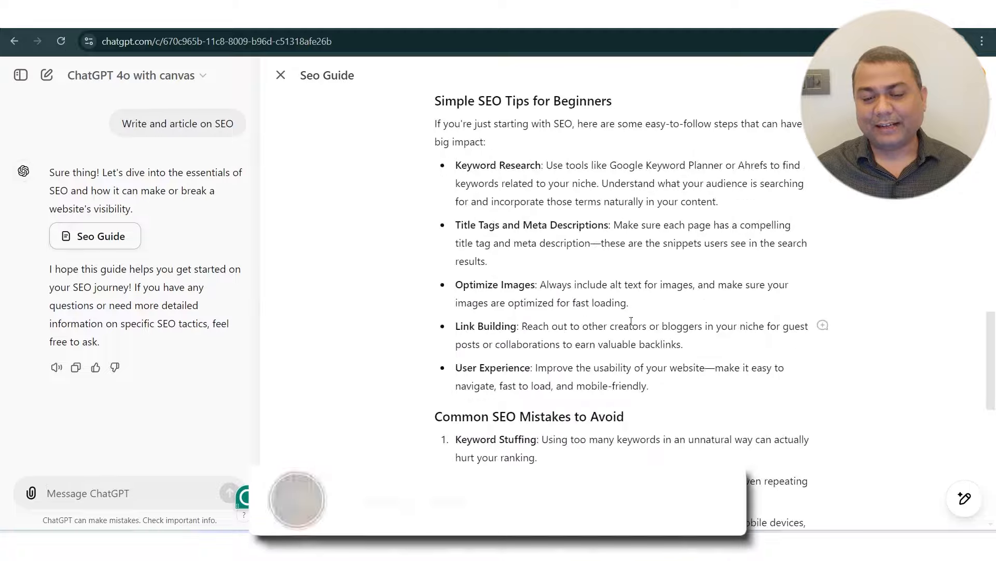
pyautogui.scroll(4, 620, 290)
pyautogui.scroll(-7, 570, 333)
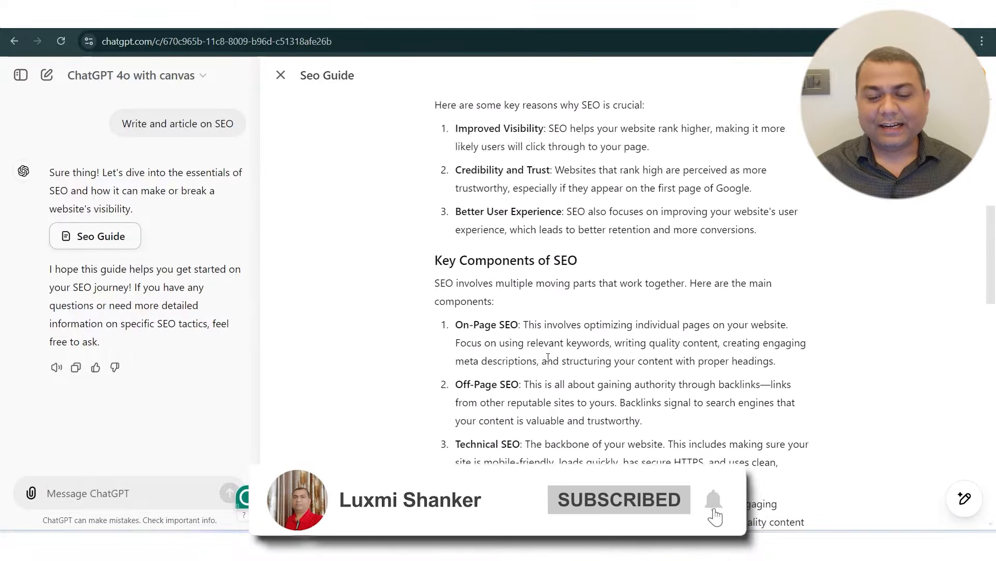
pyautogui.scroll(-10, 549, 355)
pyautogui.scroll(12, 571, 355)
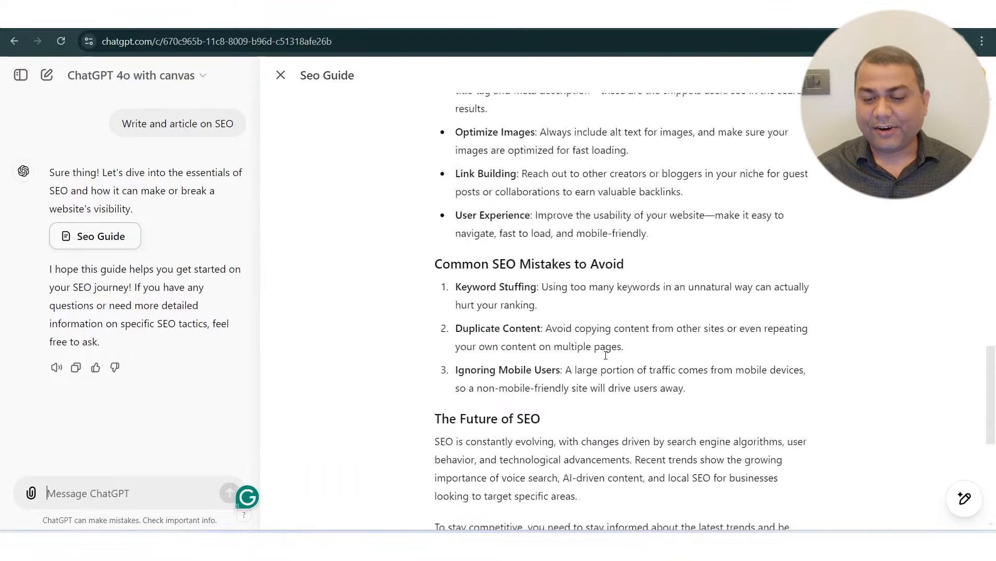
pyautogui.scroll(5, 606, 354)
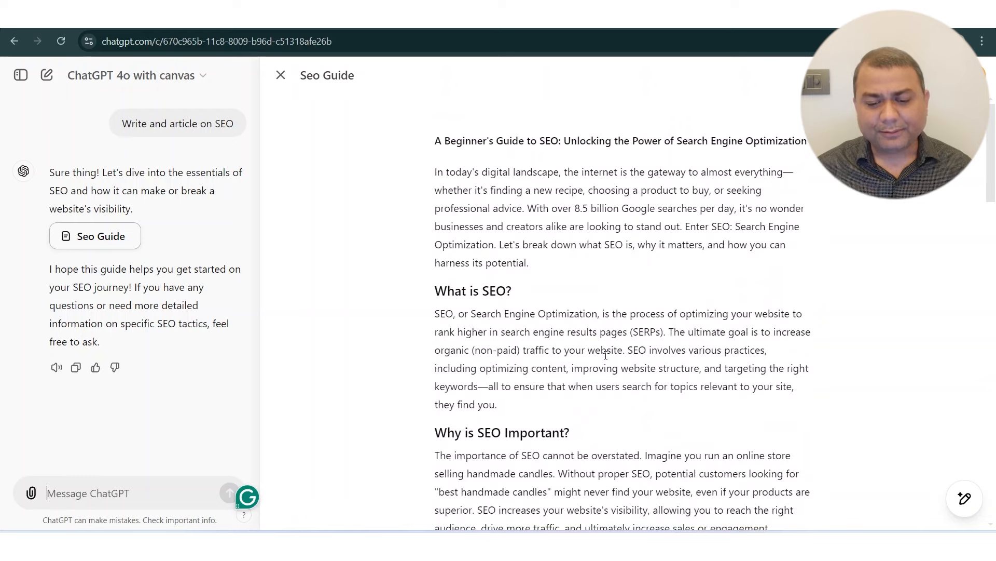
pyautogui.scroll(-4, 606, 355)
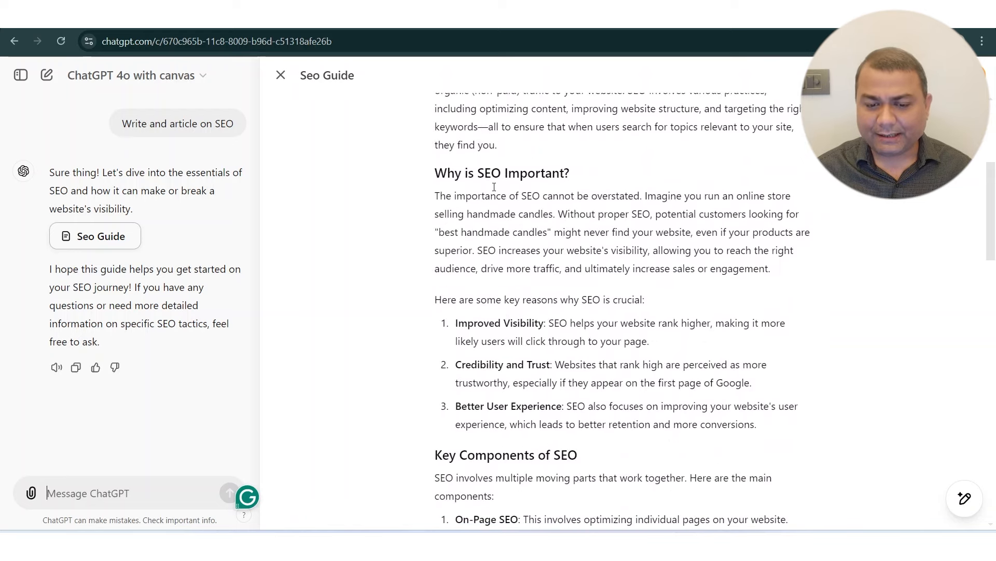
pyautogui.scroll(-4, 609, 250)
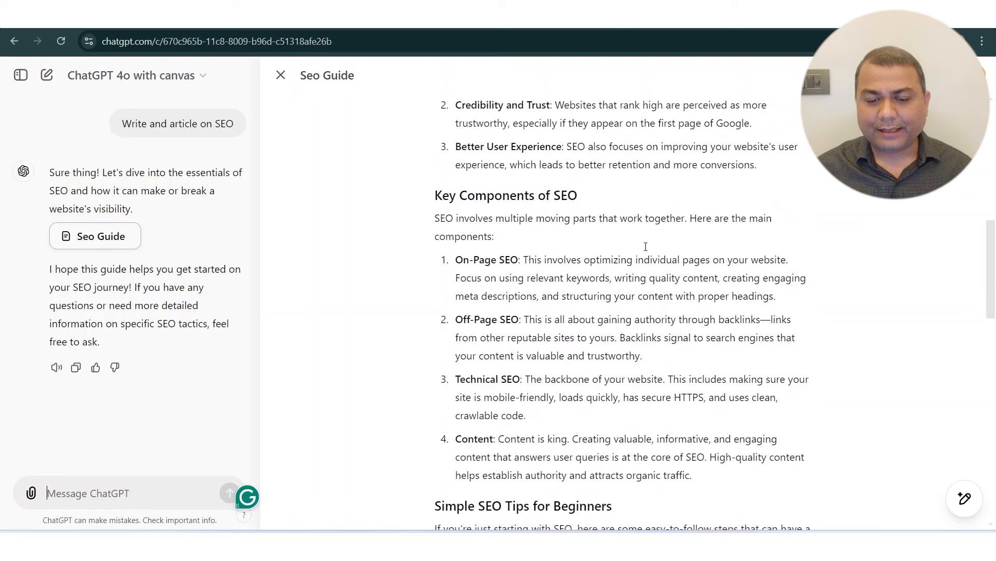
pyautogui.scroll(-3, 623, 260)
pyautogui.scroll(1, 571, 285)
pyautogui.scroll(-2, 553, 292)
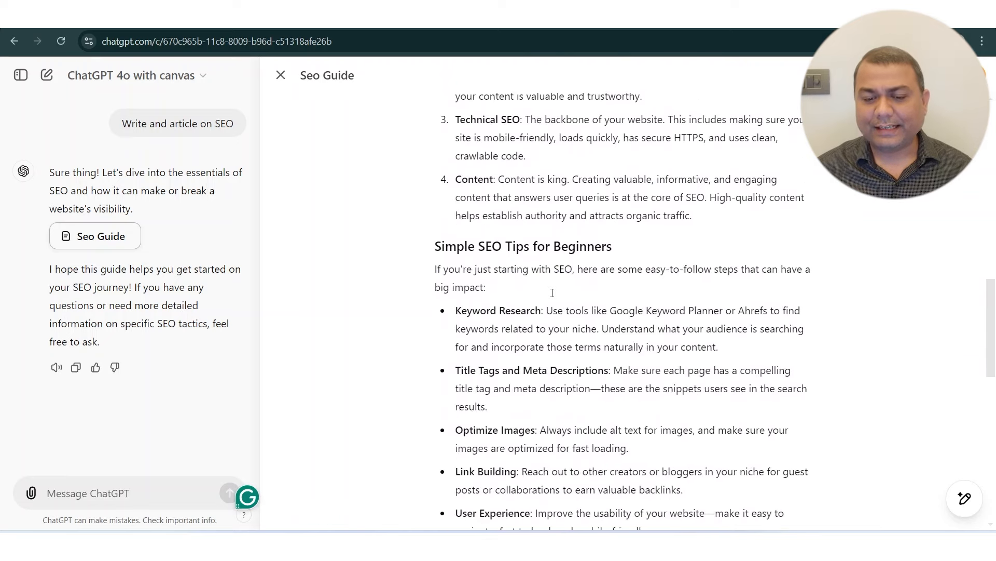
pyautogui.scroll(5, 552, 292)
pyautogui.scroll(-1, 487, 258)
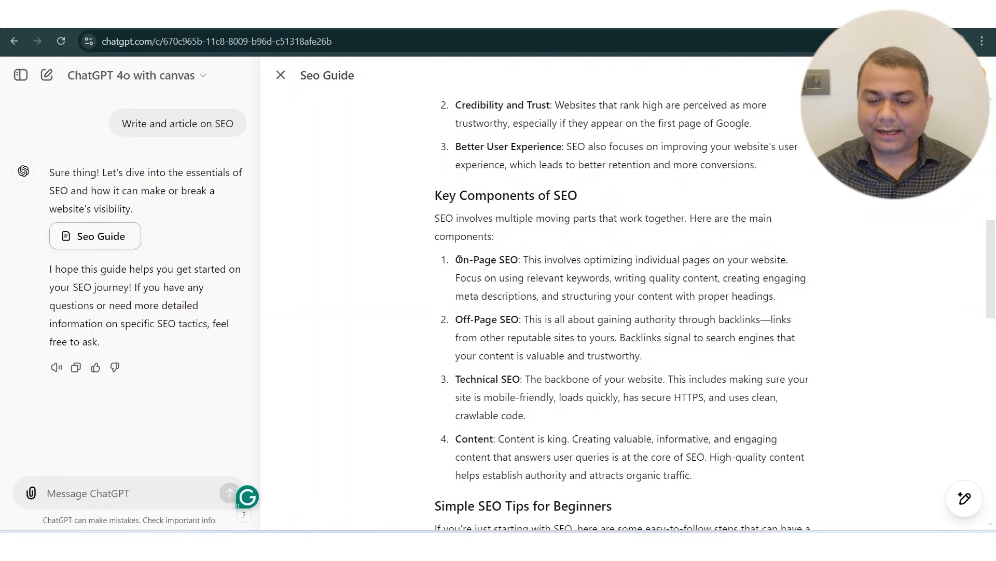
# Ask ChatGPT to rework the "On-Page SEO" heading under Key Components of SEO with the instruction "Write this topic in detail".
pyautogui.moveTo(459, 259); pyautogui.dragTo(518, 259)
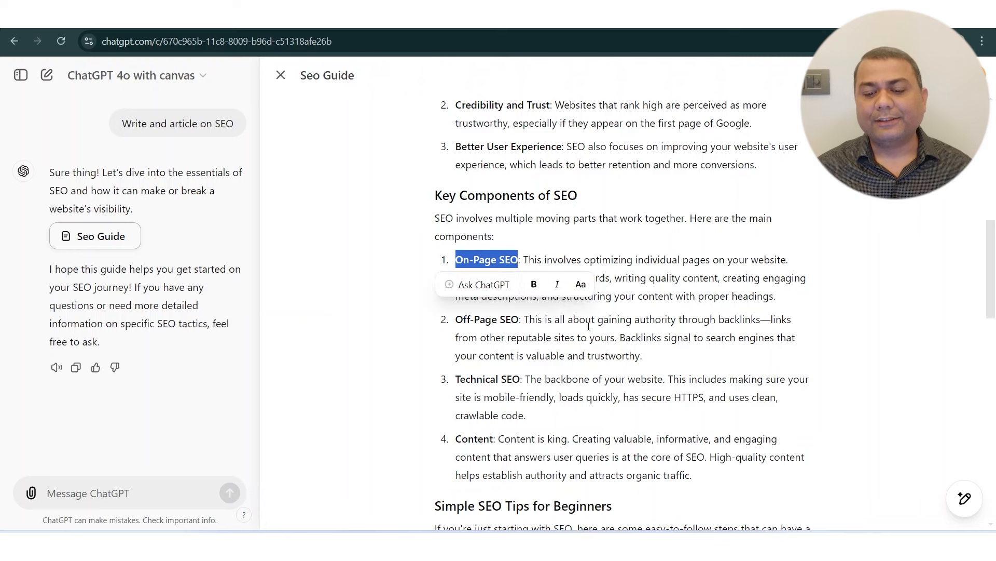
pyautogui.click(481, 288)
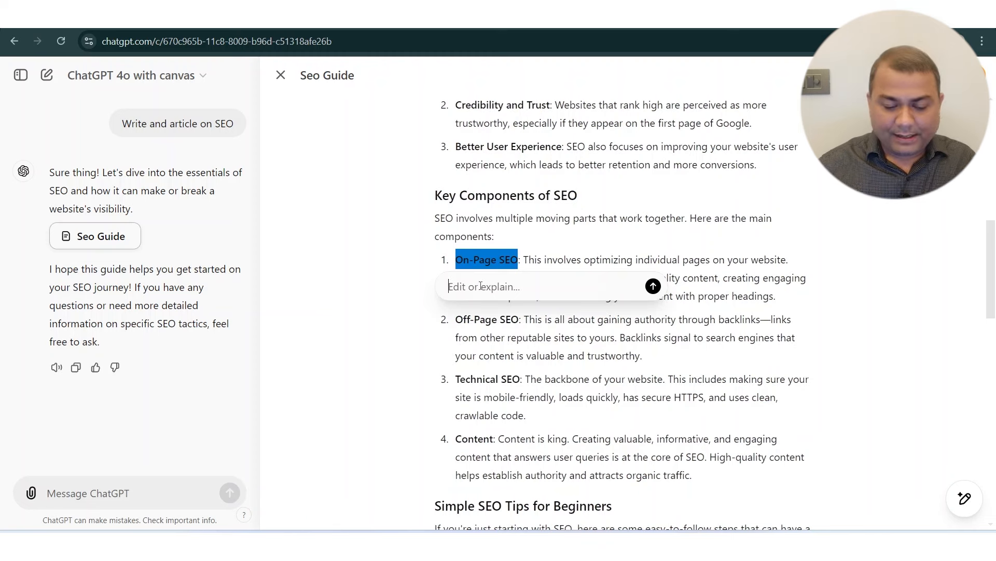
pyautogui.write('Write ')
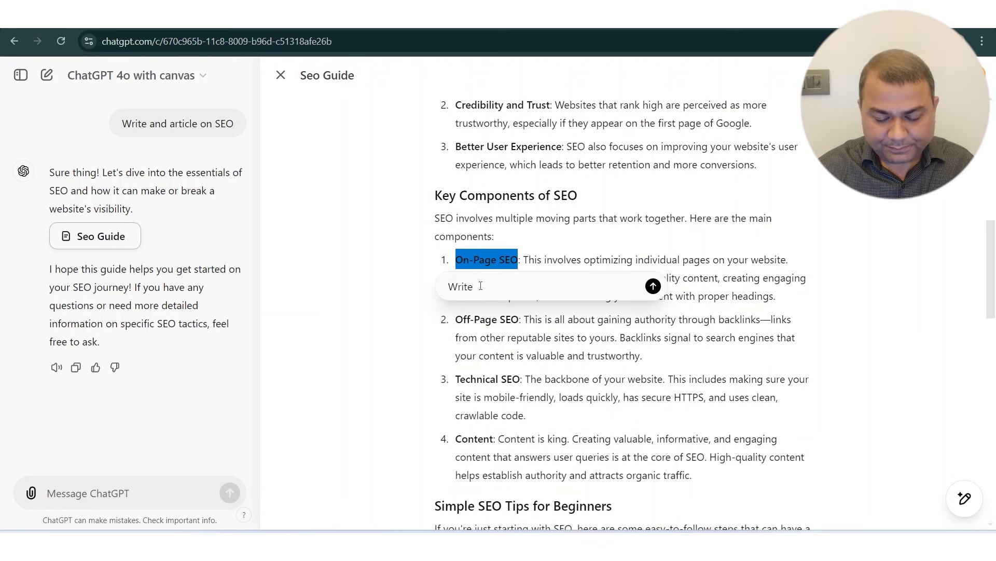
pyautogui.write('this')
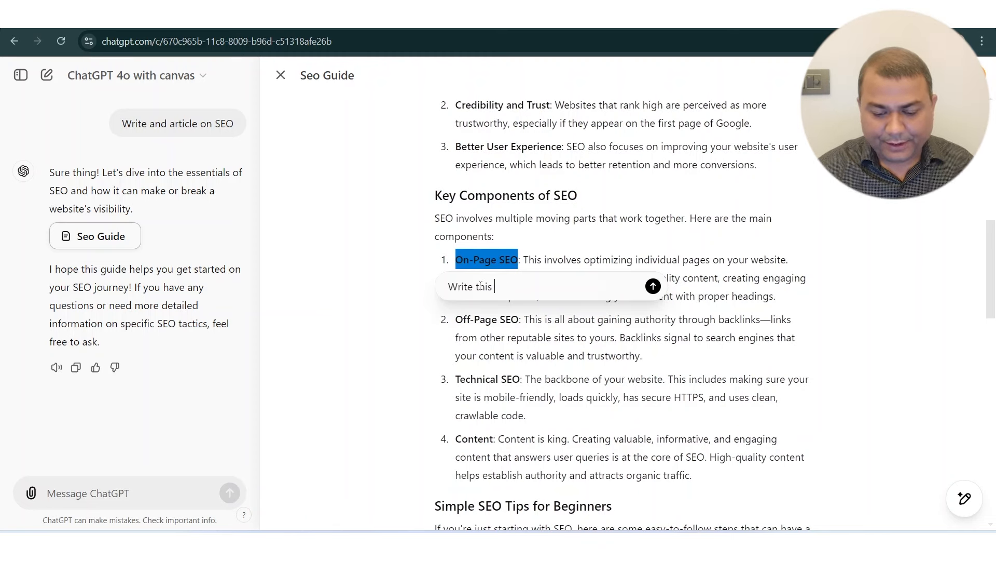
pyautogui.write(' topic in d')
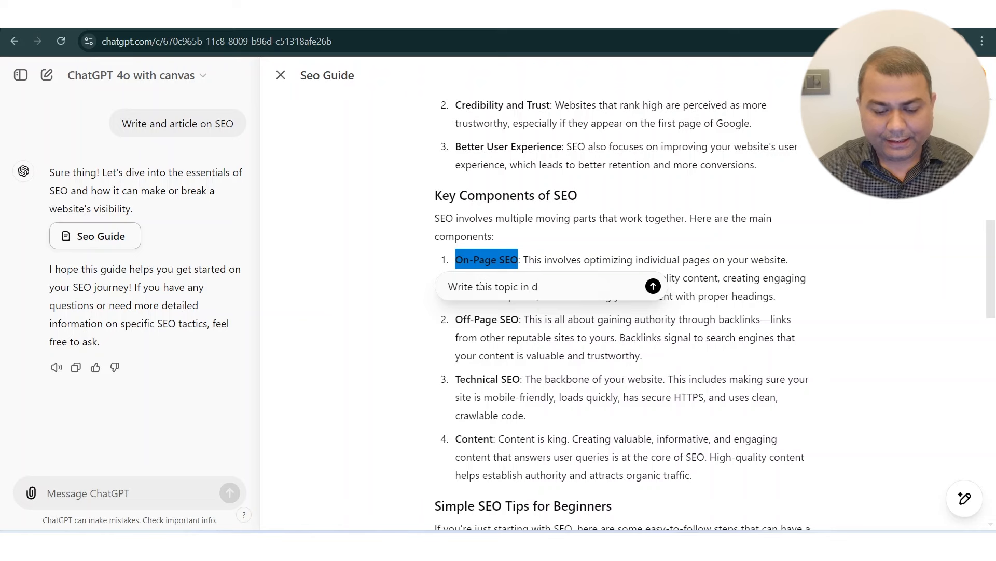
pyautogui.write('etail')
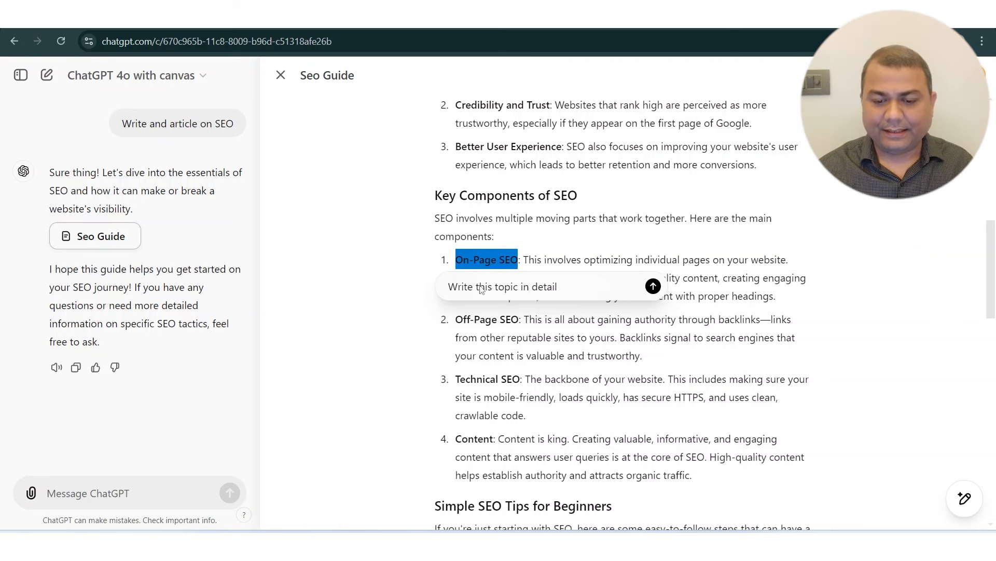
pyautogui.press('Return')
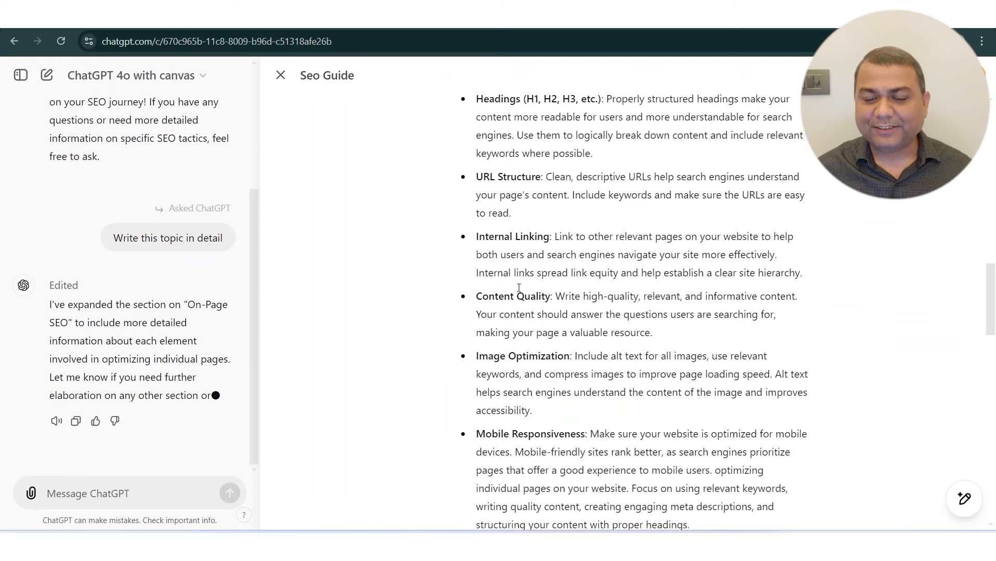
# Examine the expanded On-Page SEO section and the surrounding sections of the SEO guide.
pyautogui.scroll(-2, 558, 249)
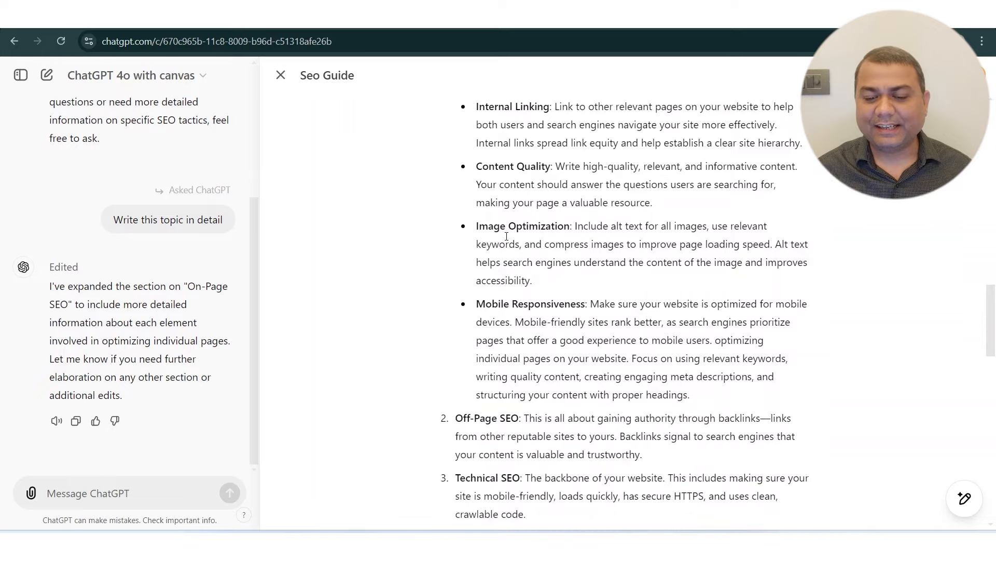
pyautogui.scroll(-10, 592, 228)
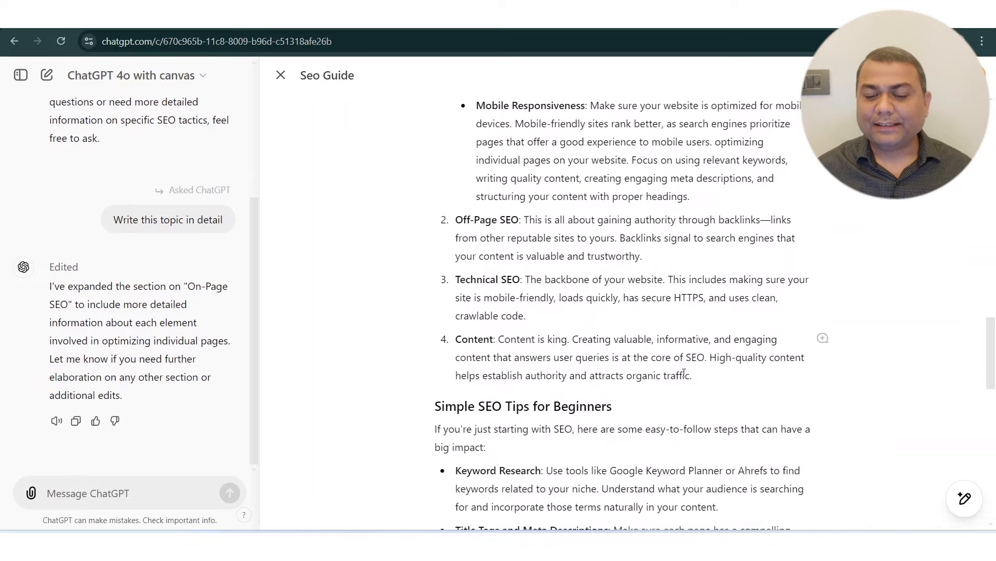
pyautogui.scroll(15, 681, 370)
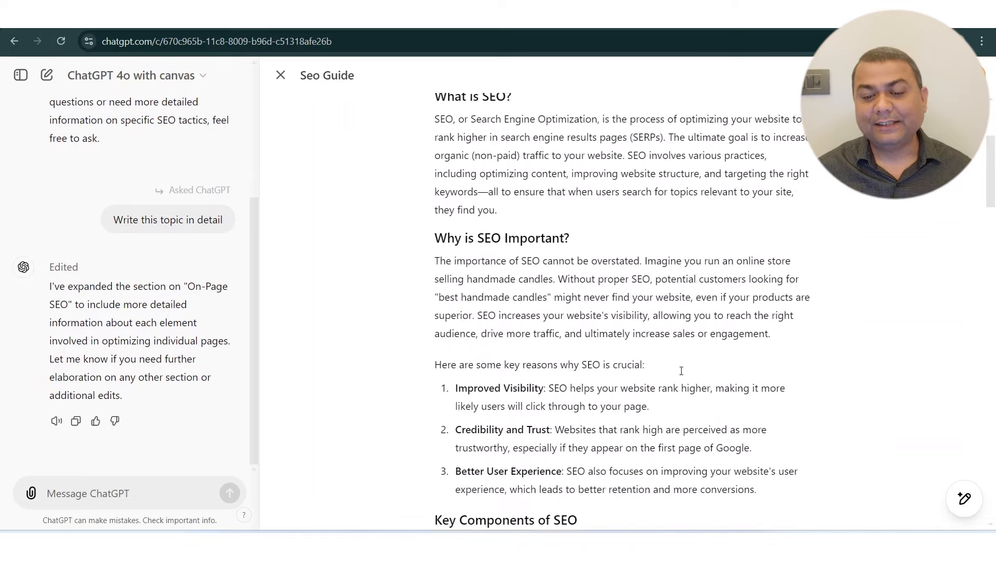
pyautogui.scroll(-5, 553, 330)
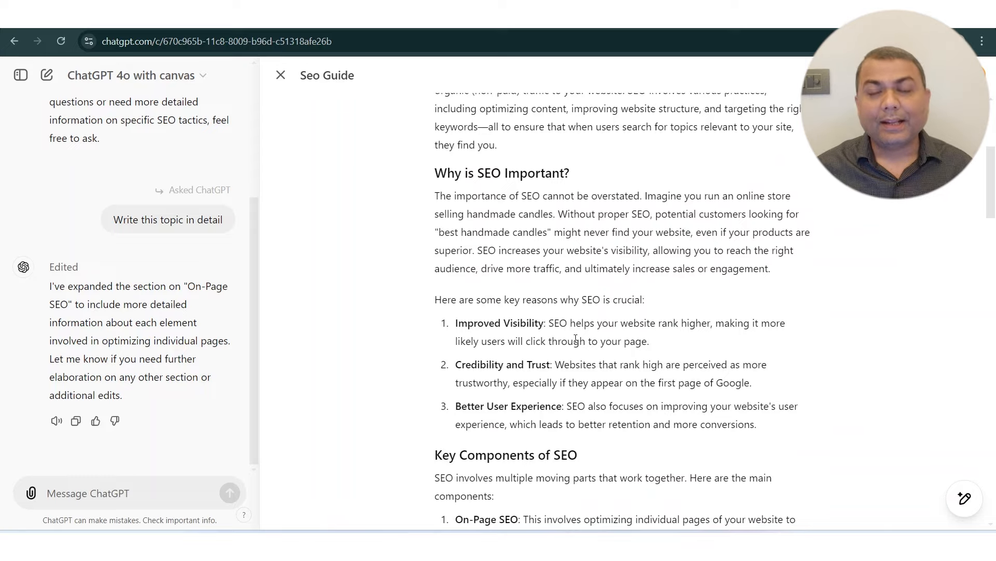
pyautogui.scroll(-7, 513, 305)
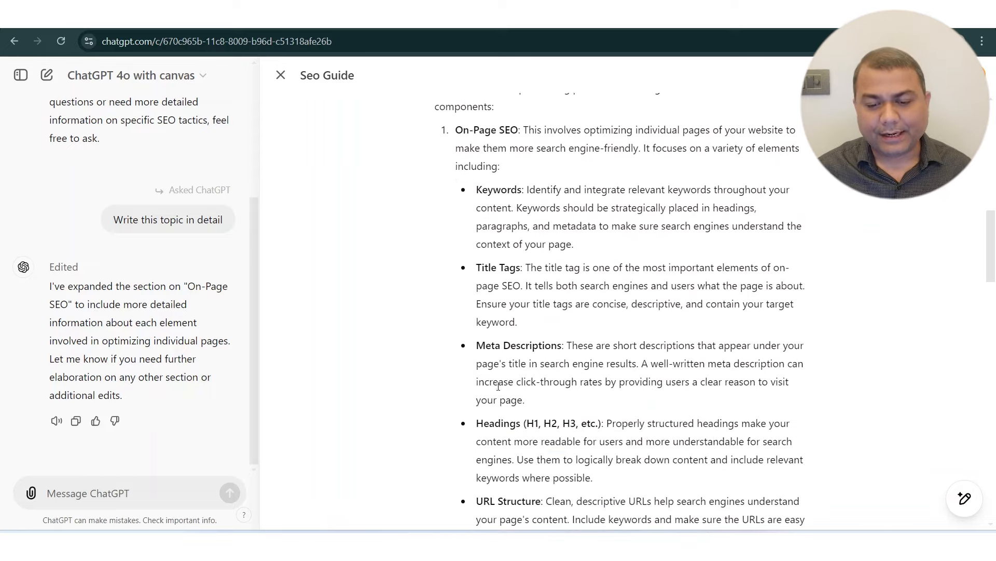
pyautogui.scroll(-12, 529, 353)
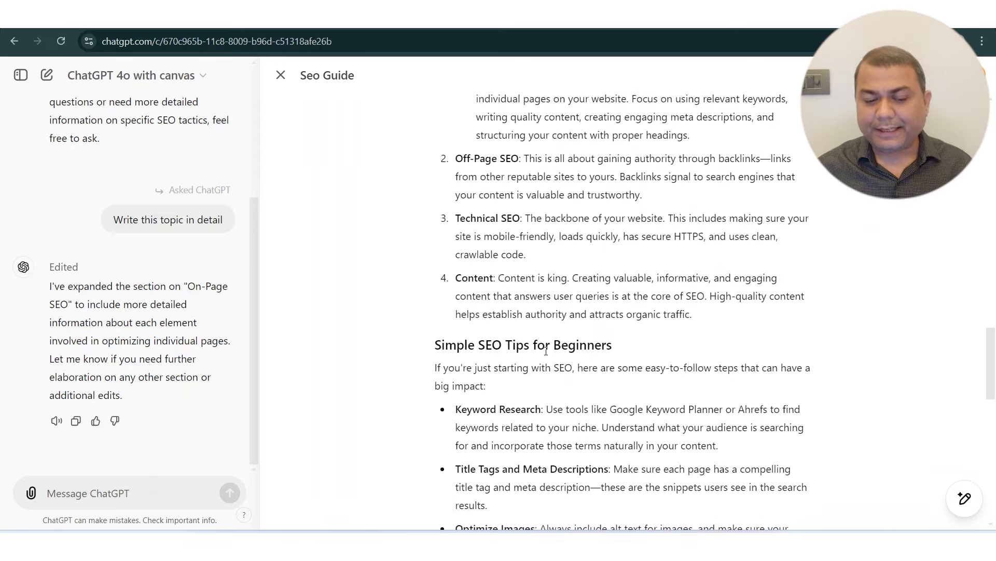
pyautogui.scroll(20, 565, 316)
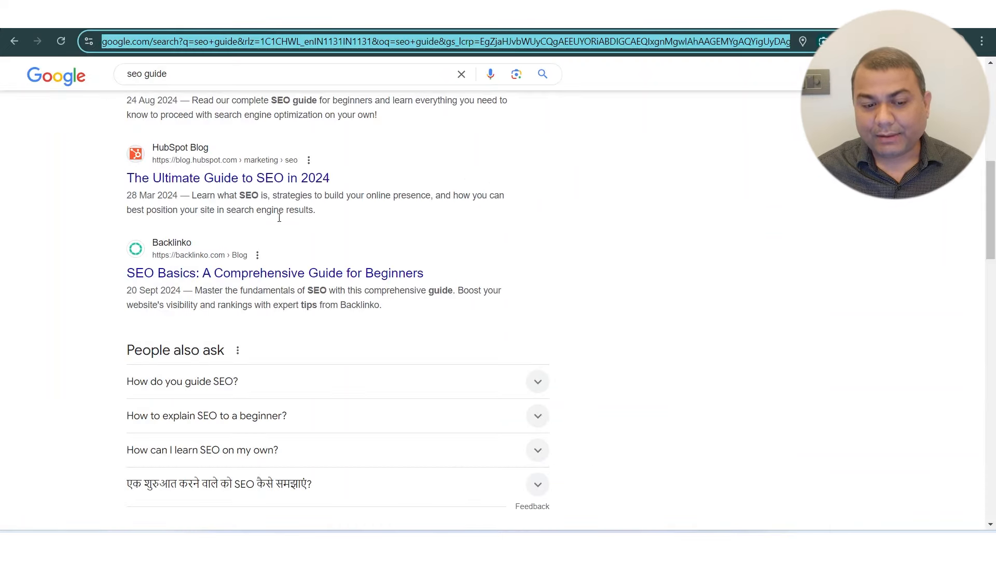
# Look through the Google results for "seo guide", including the ranking pages and related searches.
pyautogui.scroll(10, 278, 216)
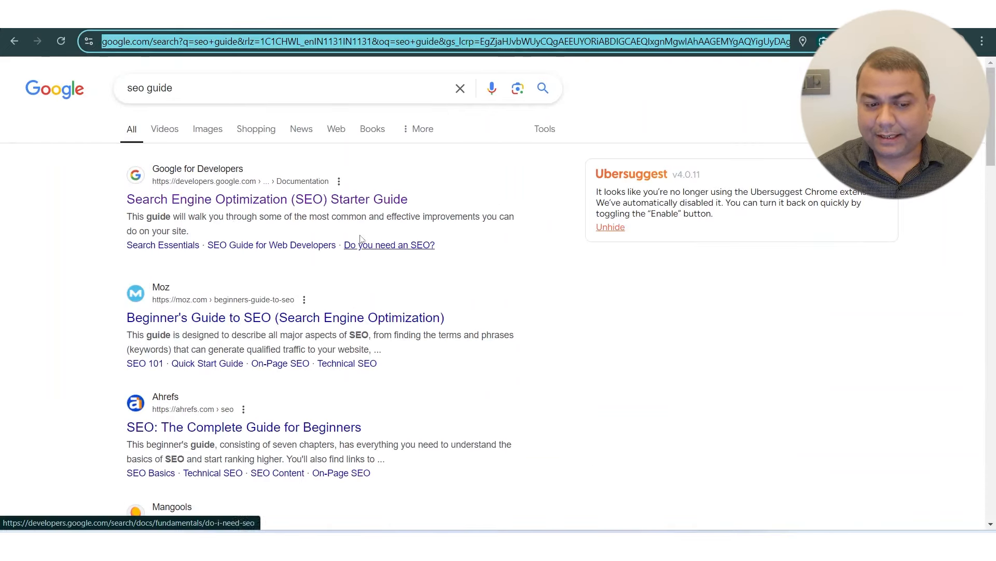
pyautogui.click(207, 85)
pyautogui.click(673, 326)
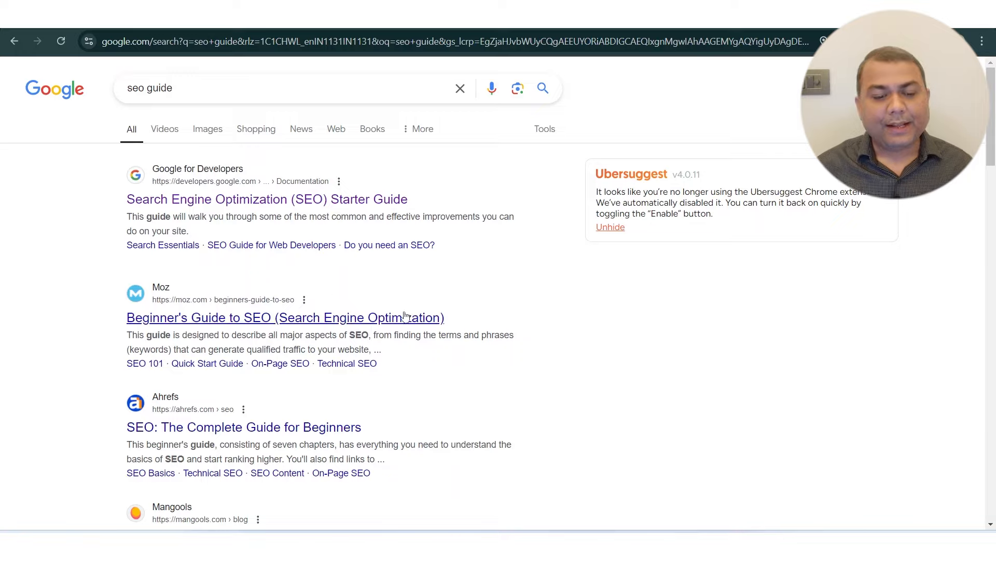
pyautogui.scroll(-20, 416, 319)
pyautogui.scroll(-10, 547, 334)
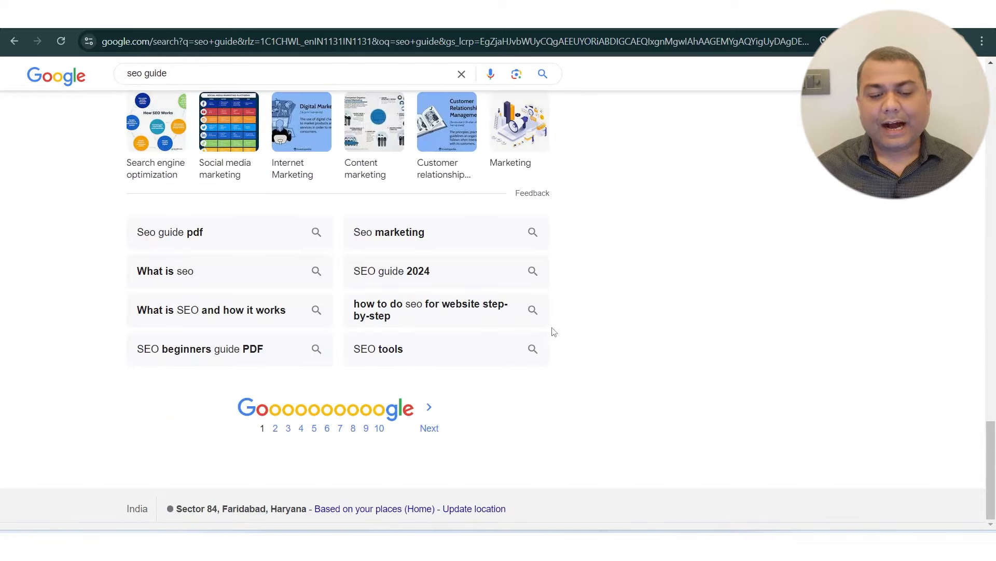
pyautogui.scroll(20, 552, 332)
pyautogui.scroll(4, 314, 251)
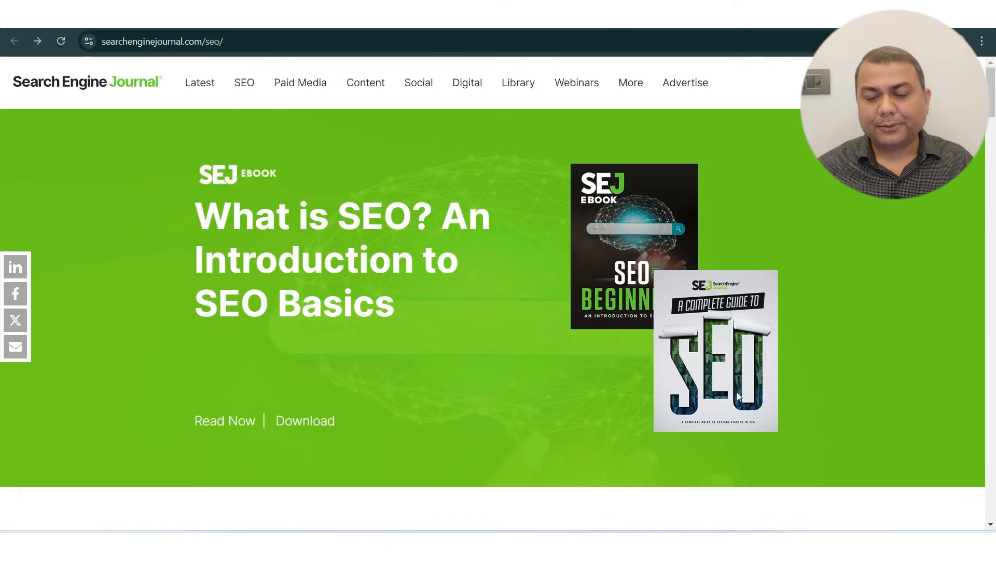
# Copy the eleven source URLs from the semrush meta-tag link to the backlinko google-seo-guide link in the text notes, and return to ChatGPT.
pyautogui.doubleClick(191, 41)
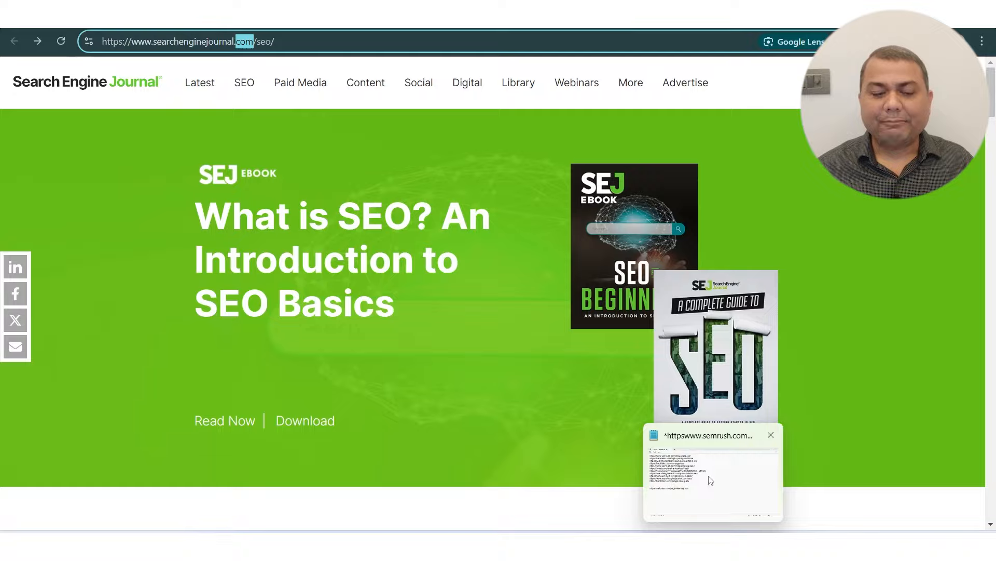
pyautogui.click(711, 545)
pyautogui.moveTo(329, 262); pyautogui.dragTo(1, 56)
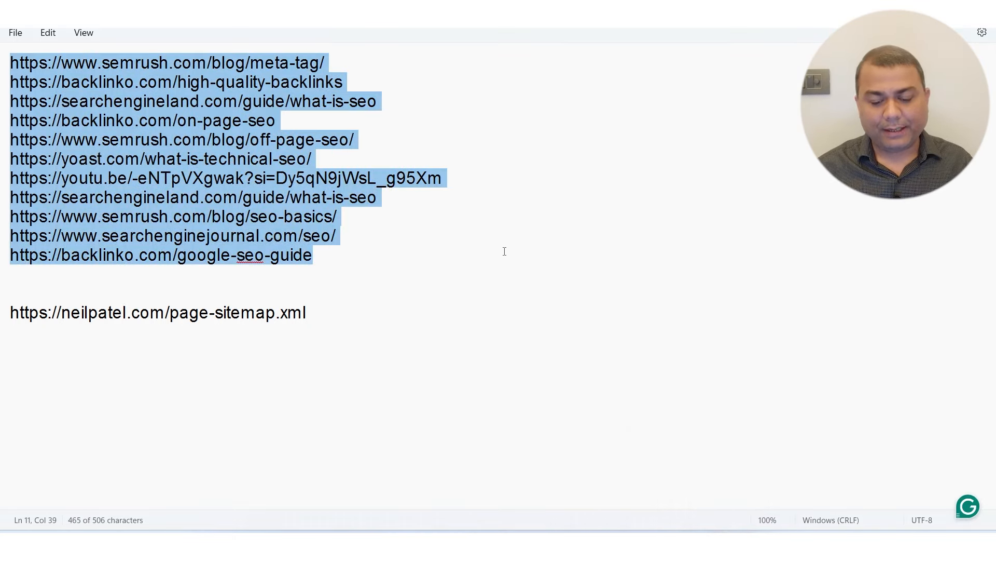
pyautogui.moveTo(675, 527)
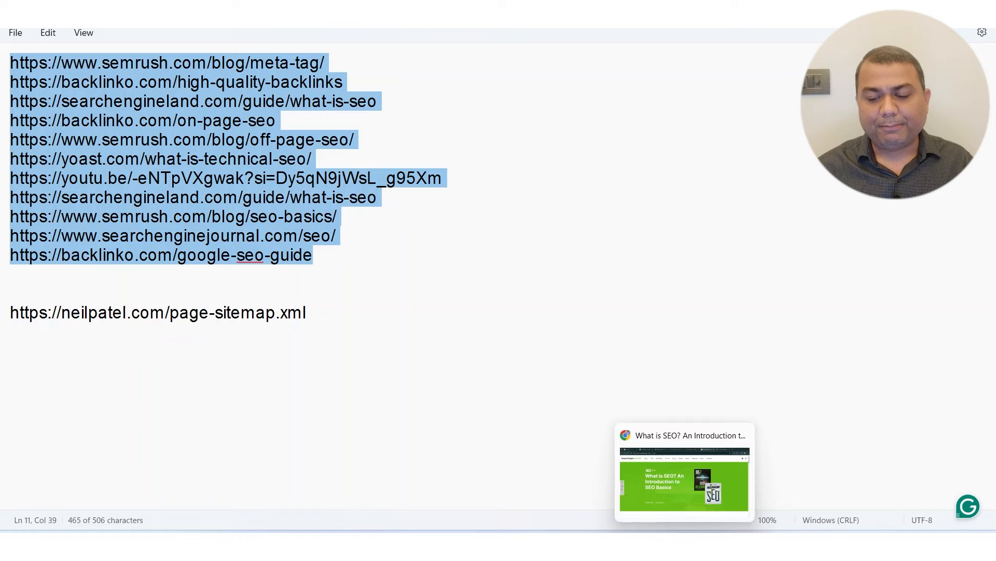
pyautogui.click(683, 480)
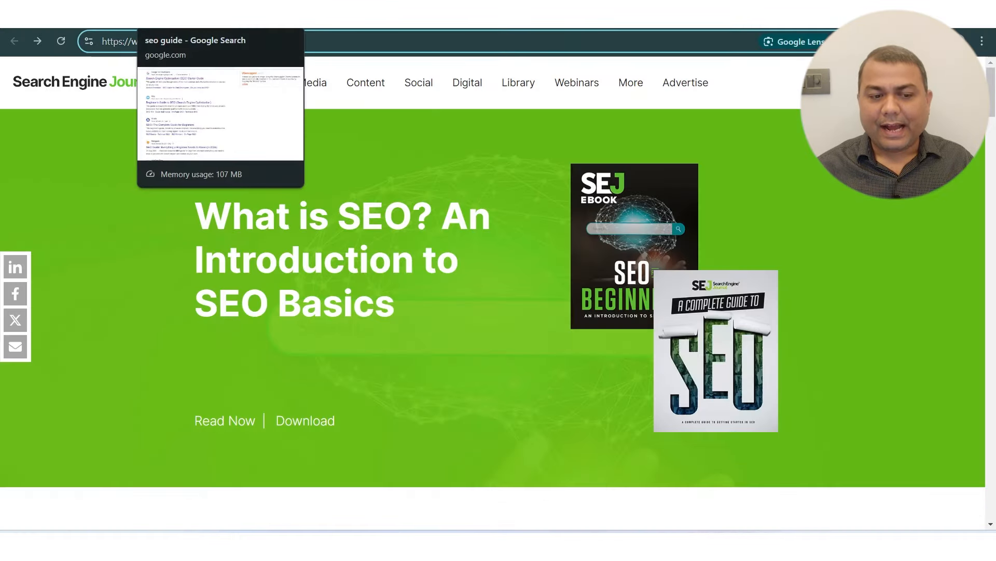
pyautogui.click(78, 15)
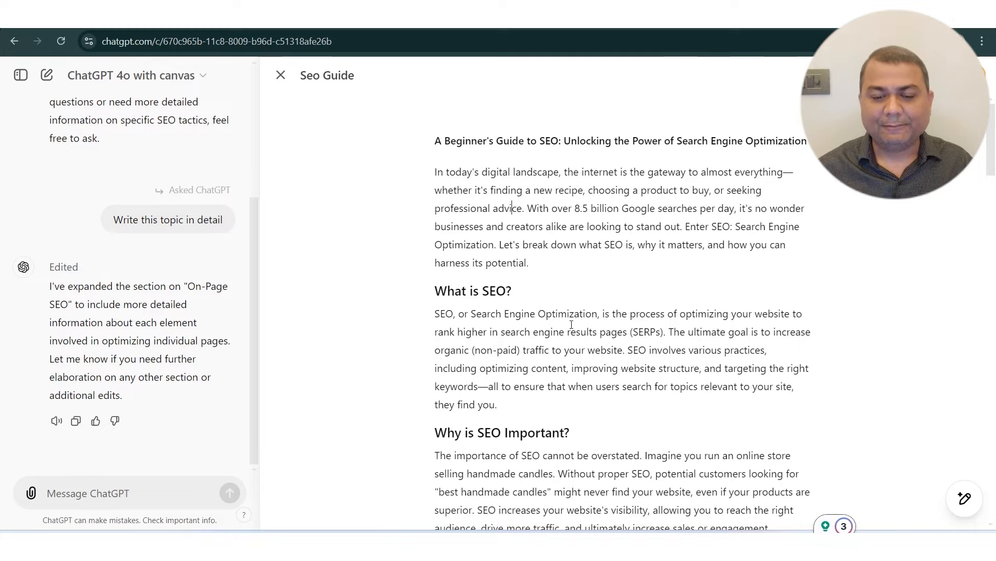
# Look through the SEO guide in the canvas for a paragraph to expand.
pyautogui.scroll(-15, 631, 358)
pyautogui.scroll(-15, 691, 315)
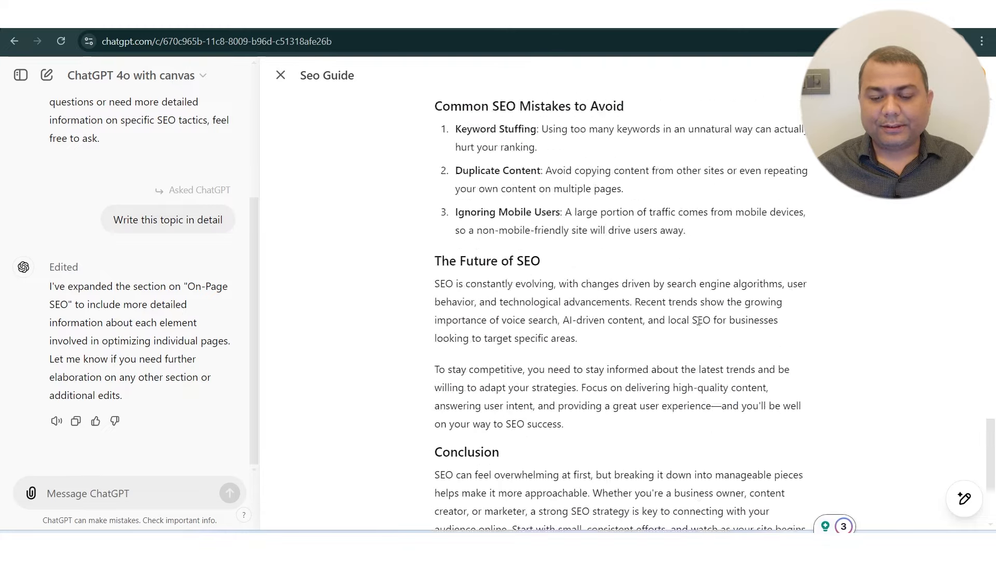
pyautogui.scroll(8, 700, 321)
pyautogui.scroll(-3, 700, 321)
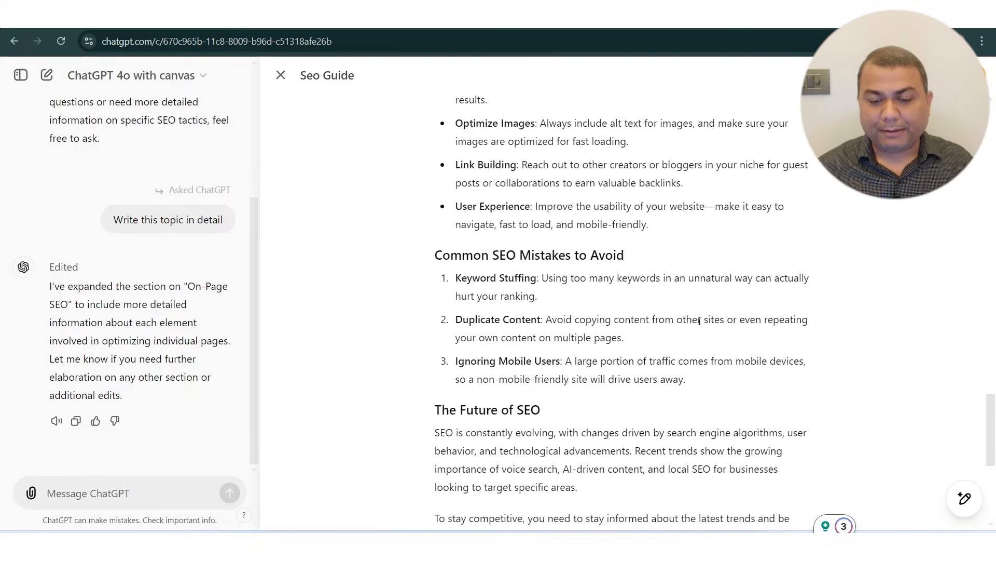
pyautogui.scroll(15, 699, 321)
pyautogui.scroll(8, 699, 321)
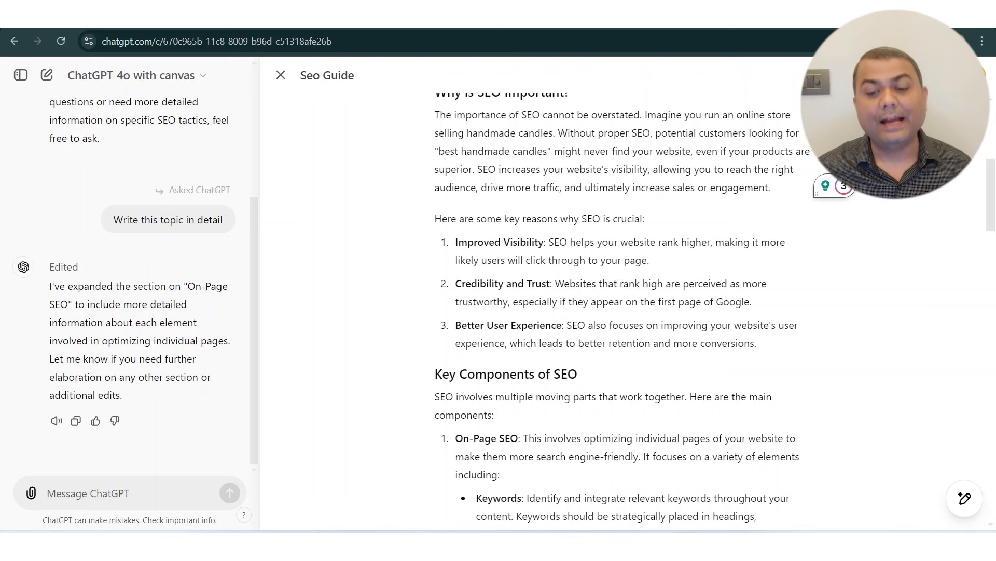
pyautogui.scroll(7, 700, 320)
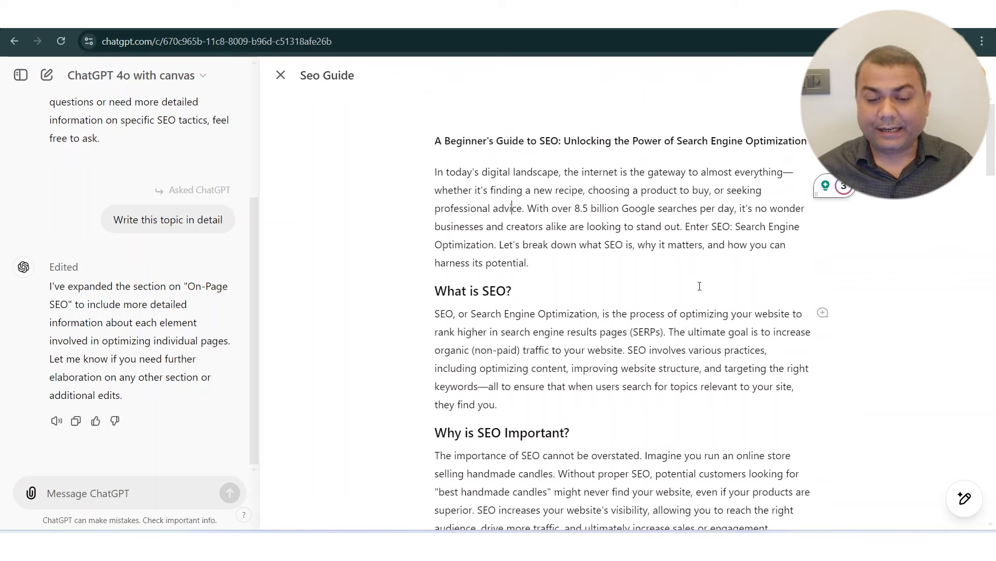
# Ask ChatGPT to rework the "What is SEO?" paragraph with "Write this paragraph in more detail using below links", followed by the copied source URLs.
pyautogui.scroll(-3, 631, 298)
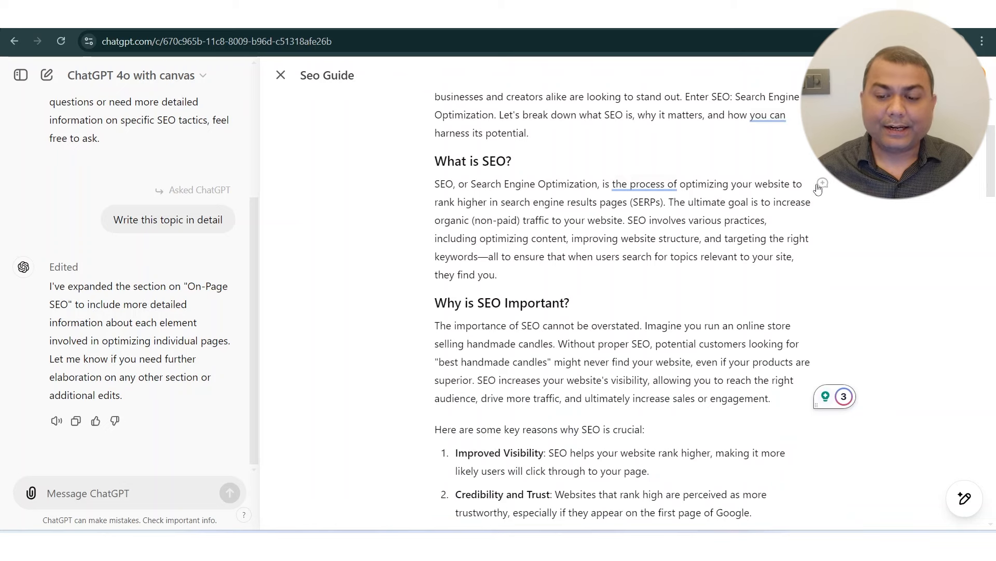
pyautogui.click(822, 184)
pyautogui.click(823, 184)
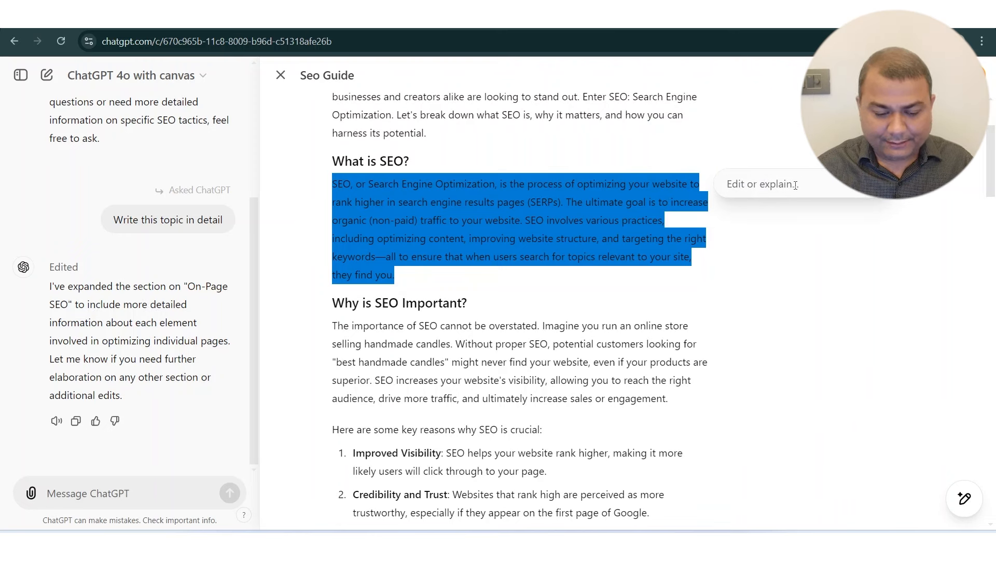
pyautogui.write('Write t')
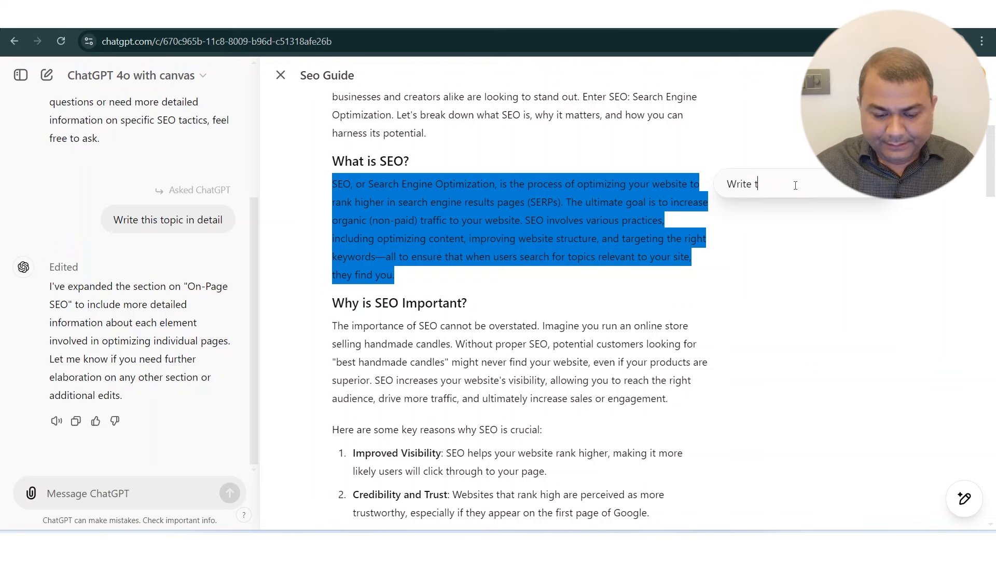
pyautogui.write('his pa')
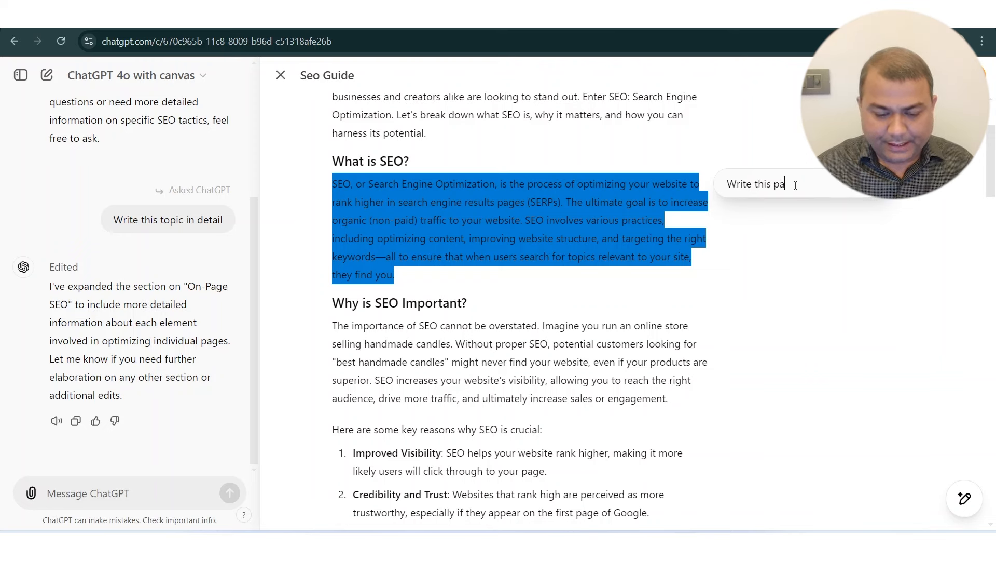
pyautogui.write('ragraph in more detail')
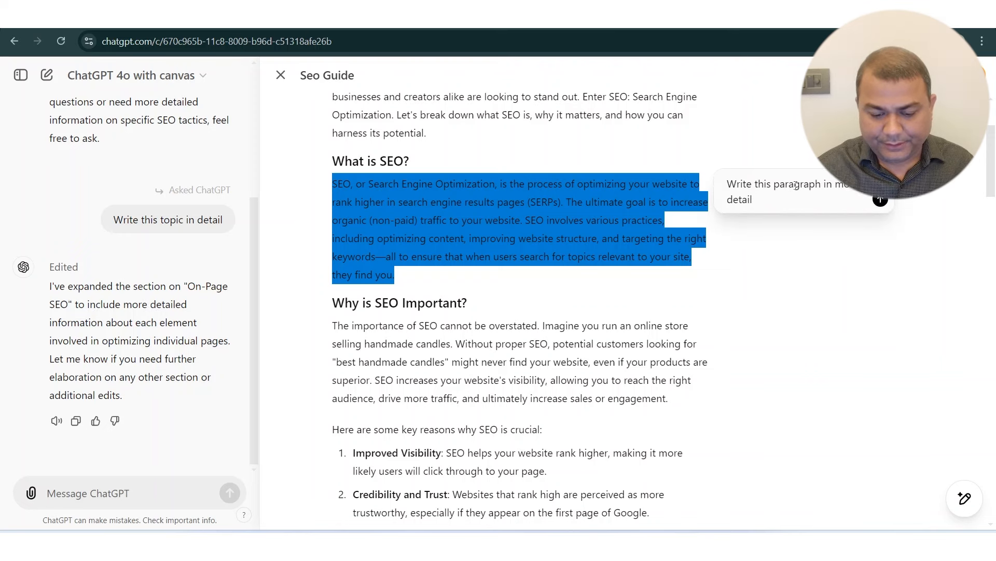
pyautogui.write(' using below')
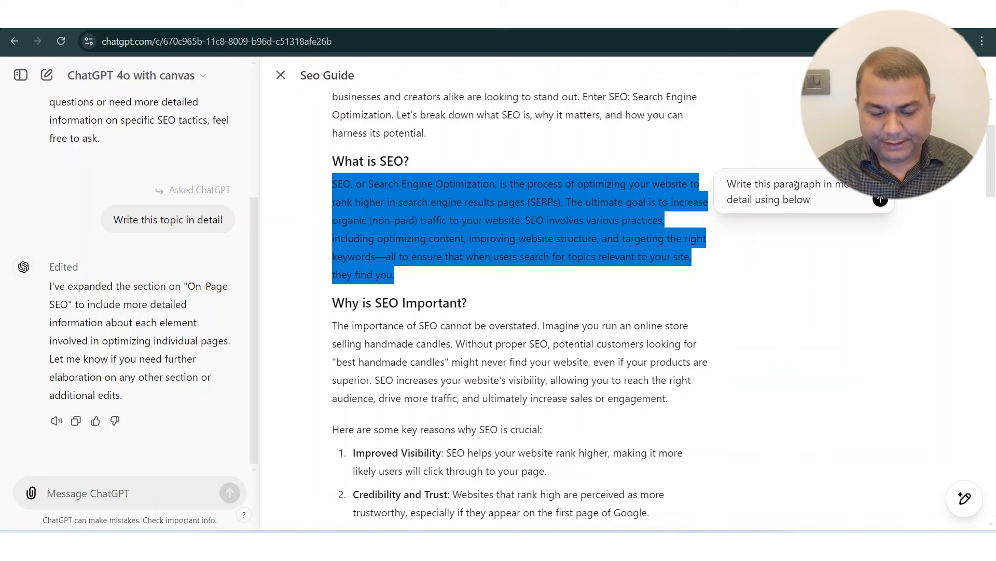
pyautogui.write(' links')
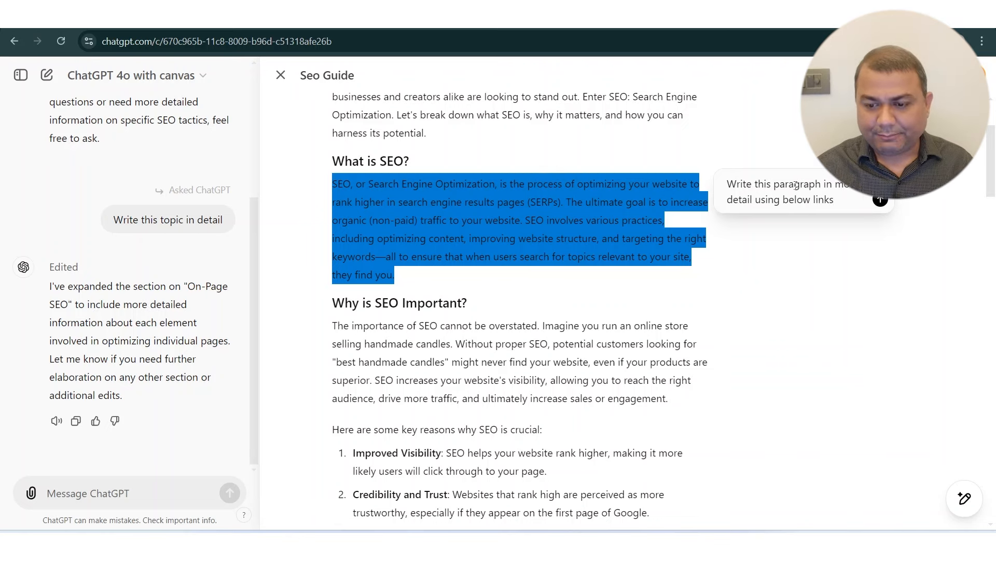
pyautogui.hotkey('shift', 'Return')
pyautogui.write('https://www.searchenginejournal.com/seo/ https://backlinko.com/google-seo-guide')
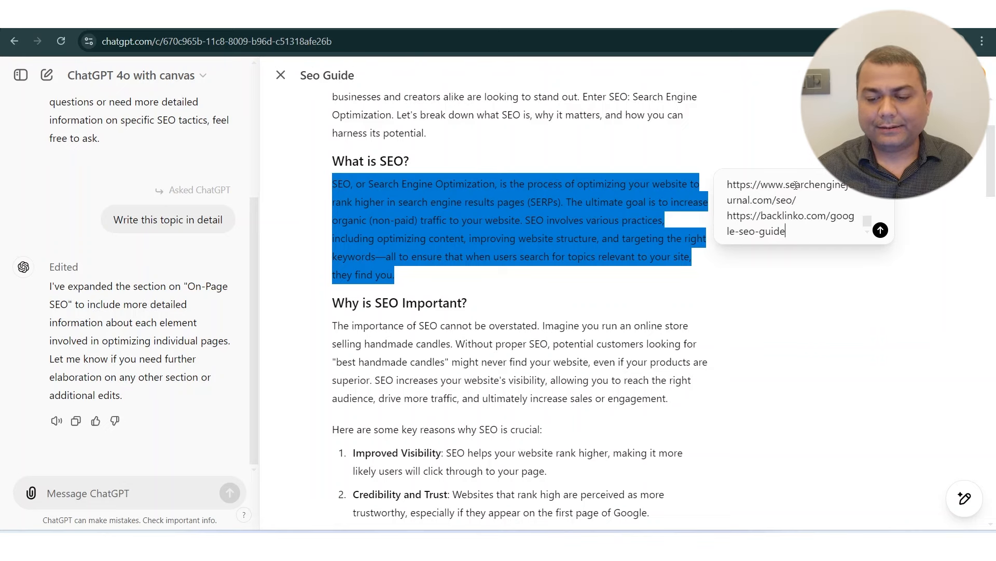
pyautogui.press('Return')
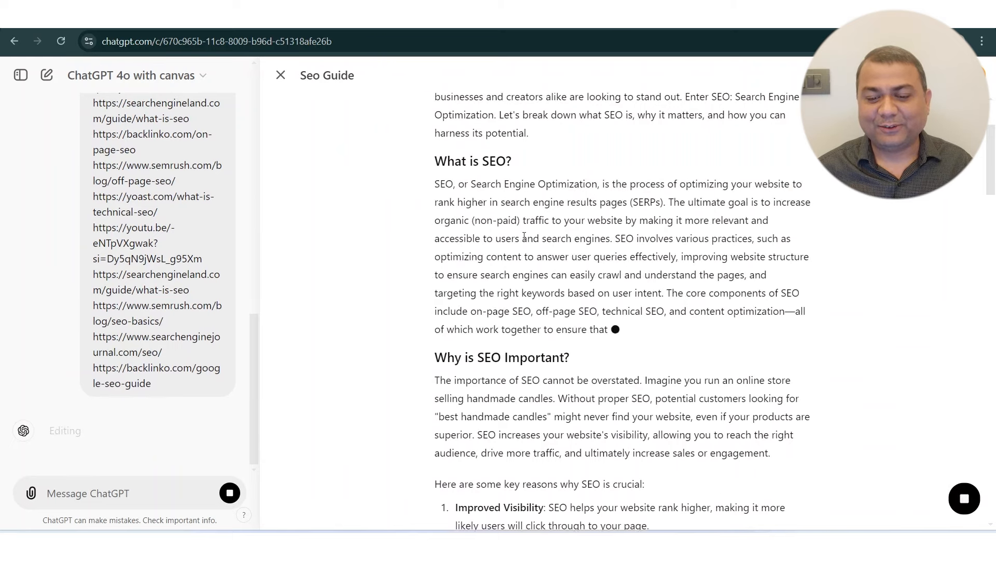
# Examine the rewritten "What is SEO?" section, including its added second paragraph and source citations.
pyautogui.scroll(-1, 644, 304)
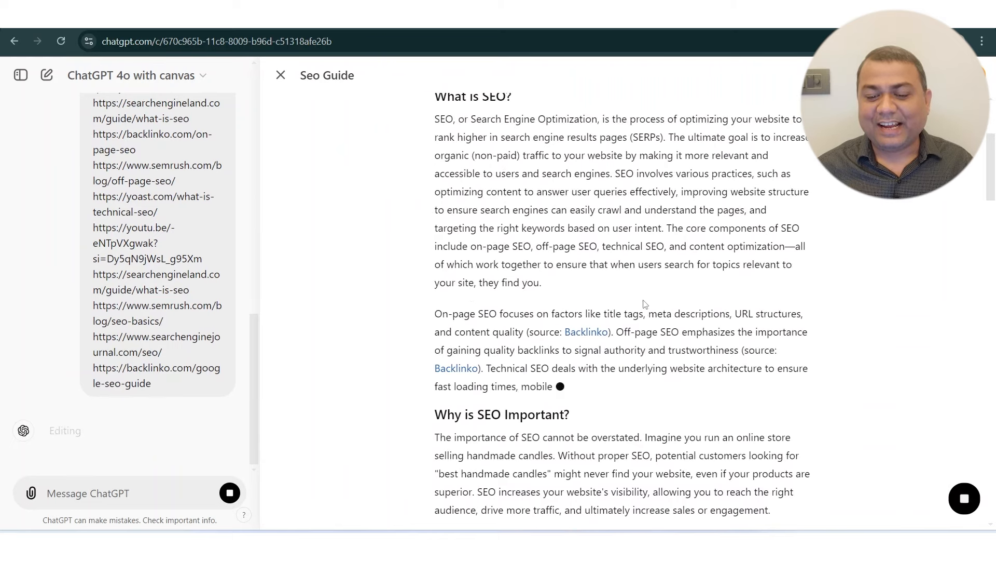
pyautogui.scroll(-1, 696, 304)
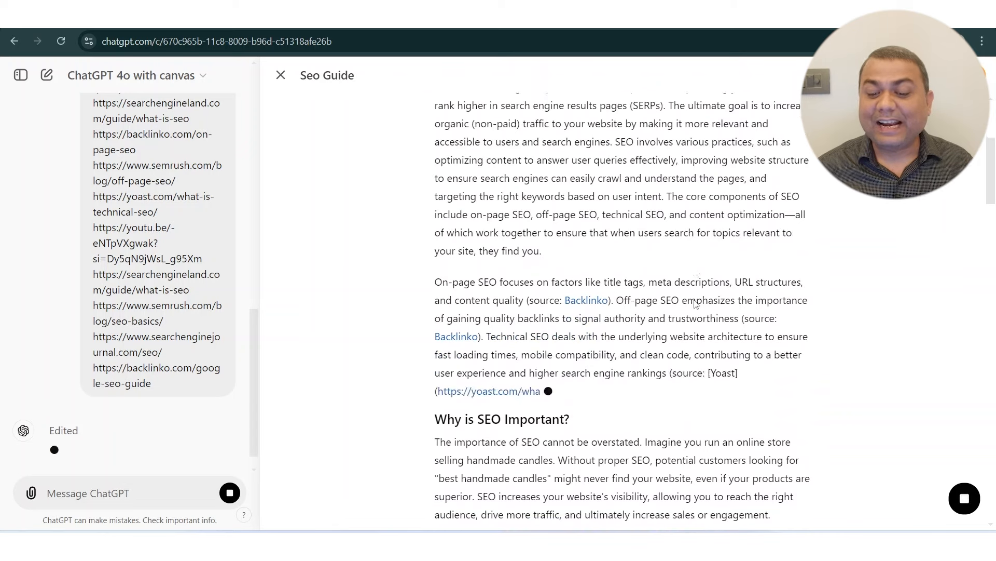
pyautogui.scroll(-2, 696, 304)
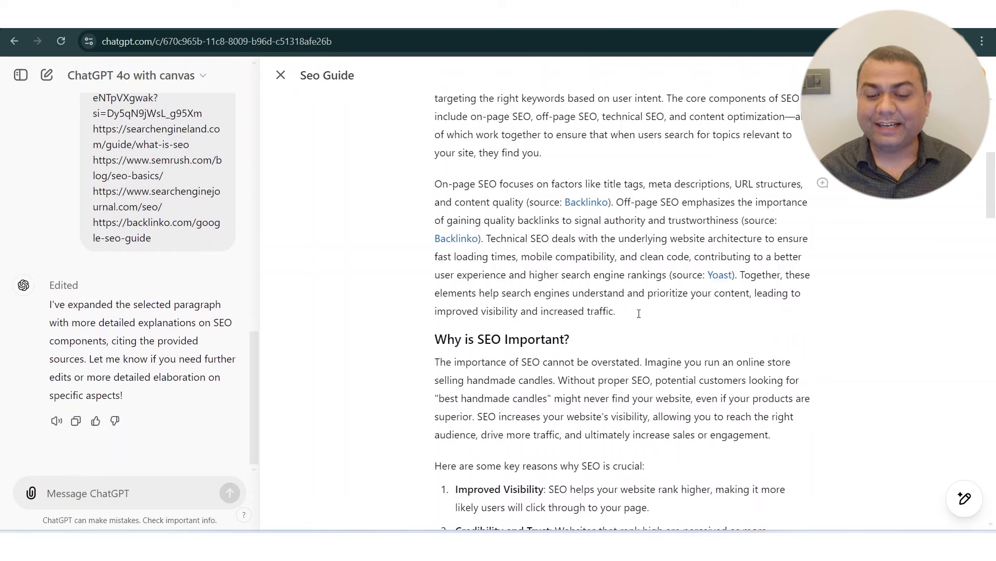
pyautogui.scroll(4, 639, 313)
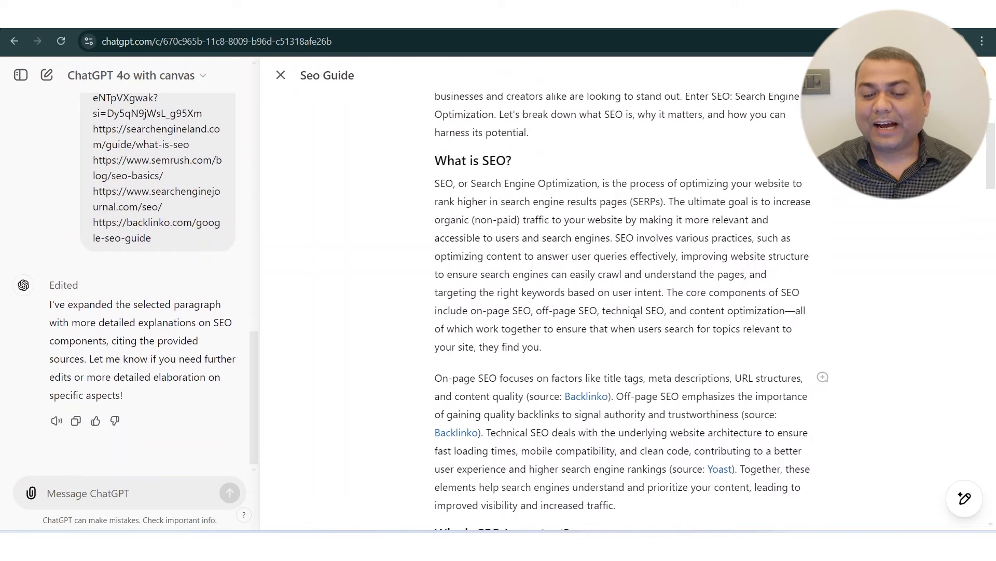
pyautogui.moveTo(437, 185); pyautogui.dragTo(573, 415)
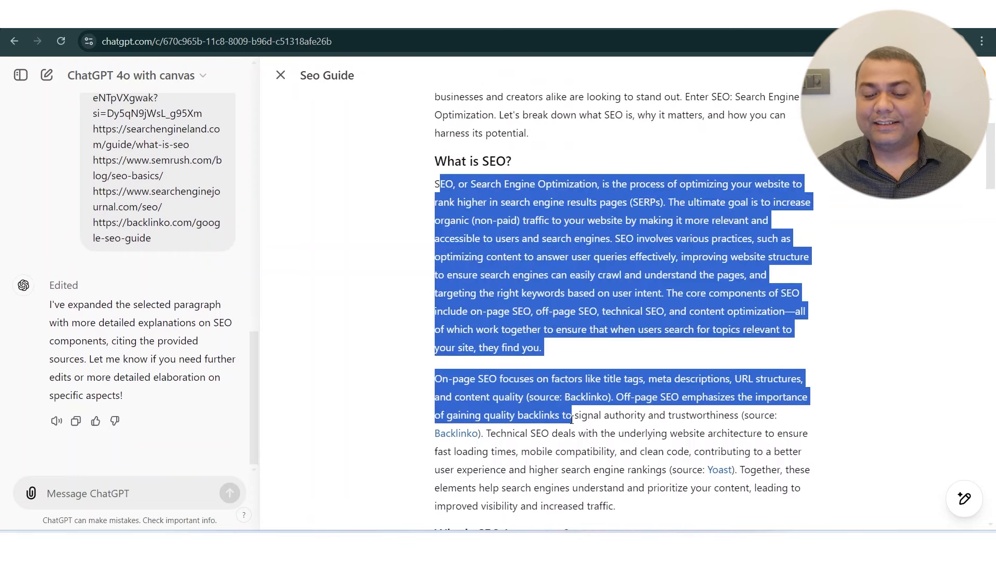
pyautogui.scroll(-5, 579, 363)
pyautogui.moveTo(615, 246); pyautogui.dragTo(435, 137)
pyautogui.scroll(5, 623, 248)
pyautogui.scroll(-1, 452, 195)
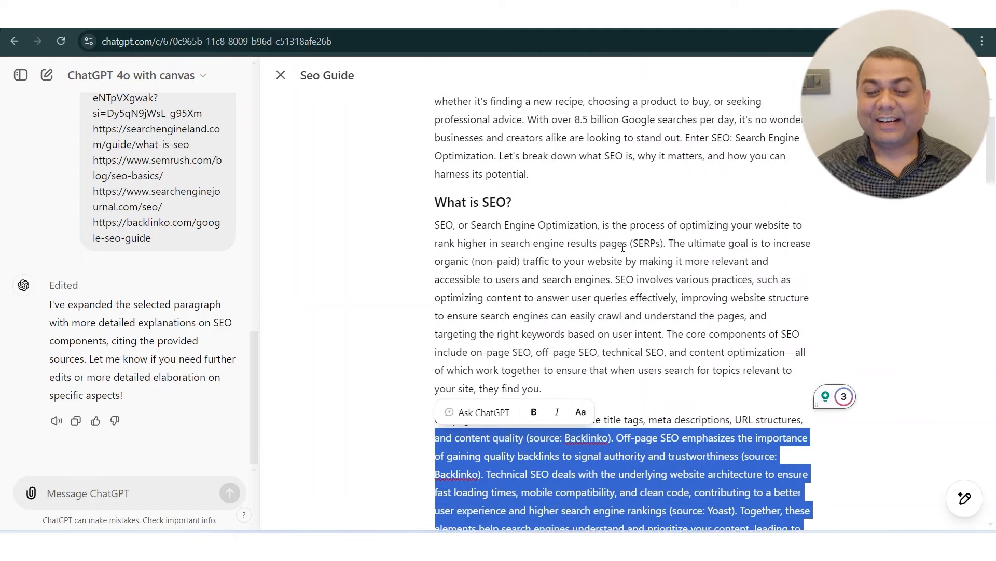
pyautogui.moveTo(435, 184); pyautogui.dragTo(621, 378)
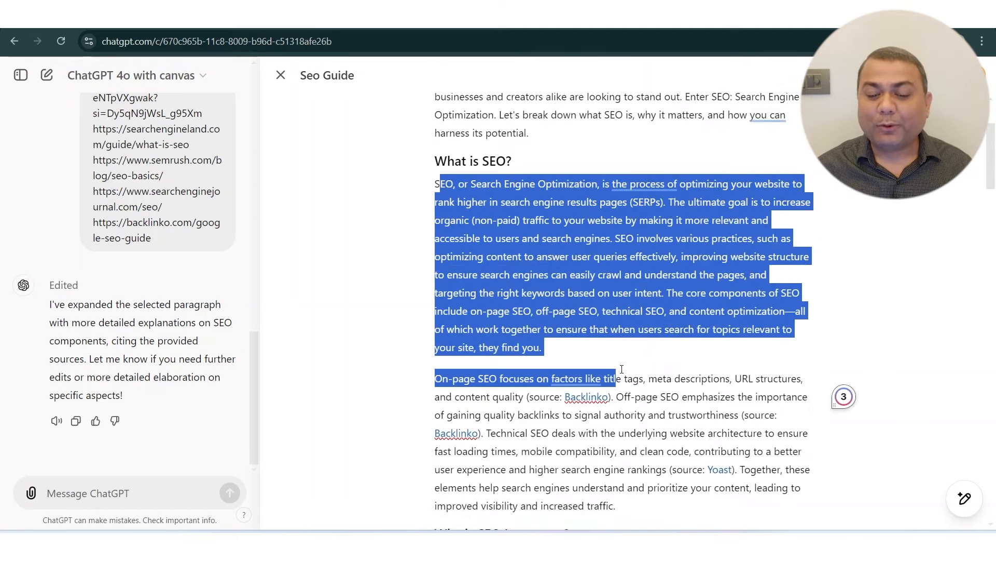
pyautogui.scroll(-5, 655, 293)
pyautogui.click(652, 279)
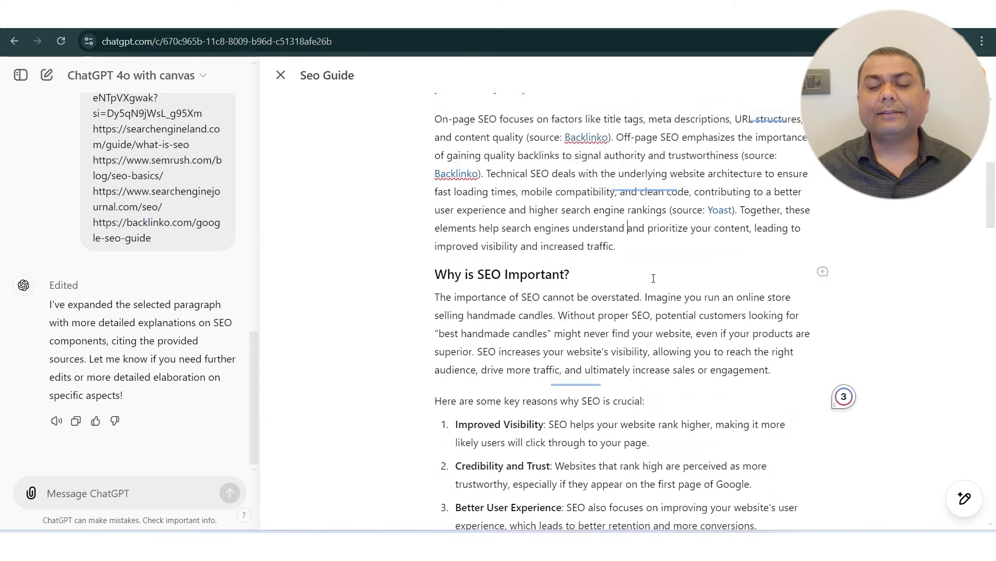
pyautogui.scroll(6, 652, 279)
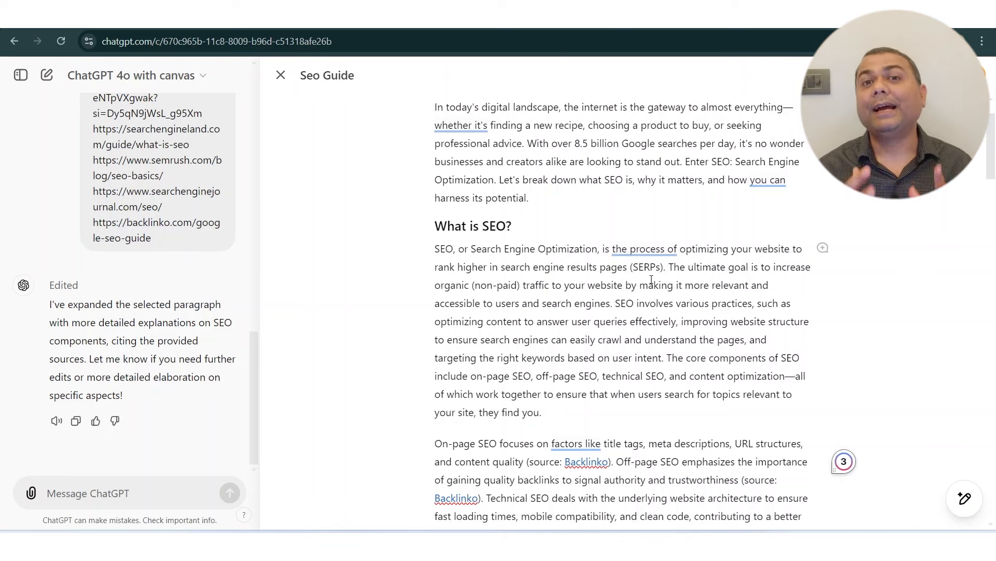
# Review the whole SEO guide down to the conclusion, and return to its introduction and the "What is SEO?" section.
pyautogui.scroll(-20, 651, 279)
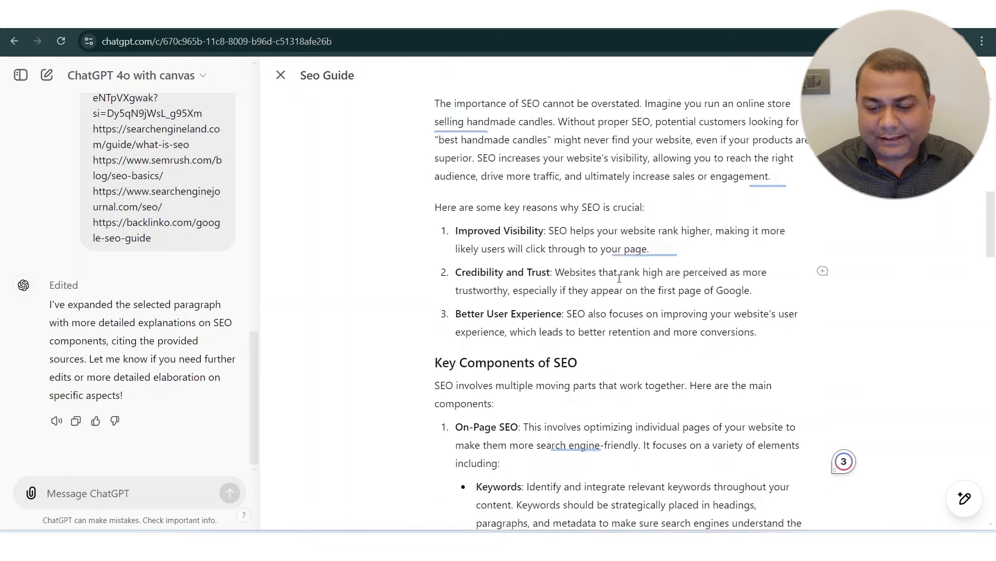
pyautogui.scroll(20, 696, 318)
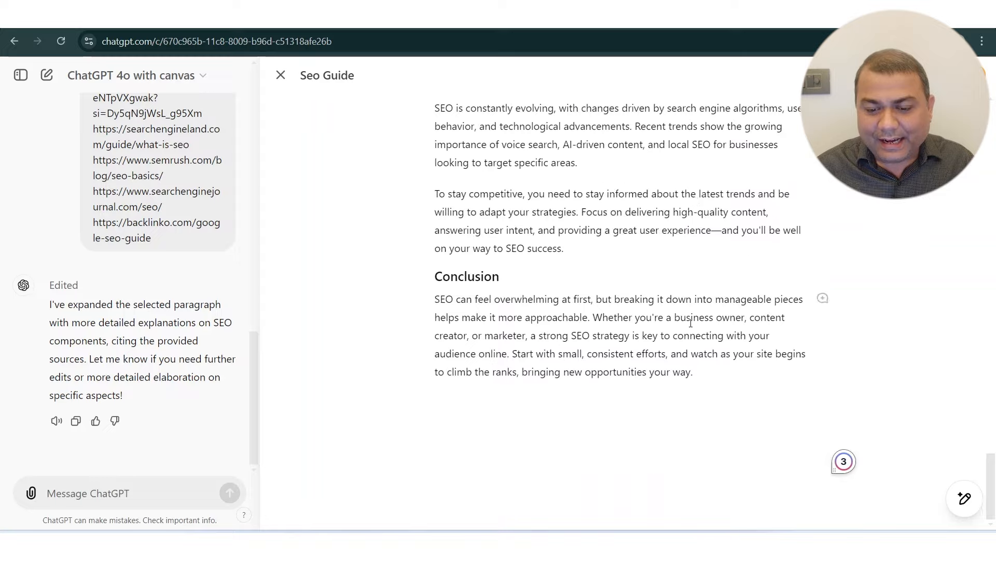
pyautogui.scroll(2, 684, 318)
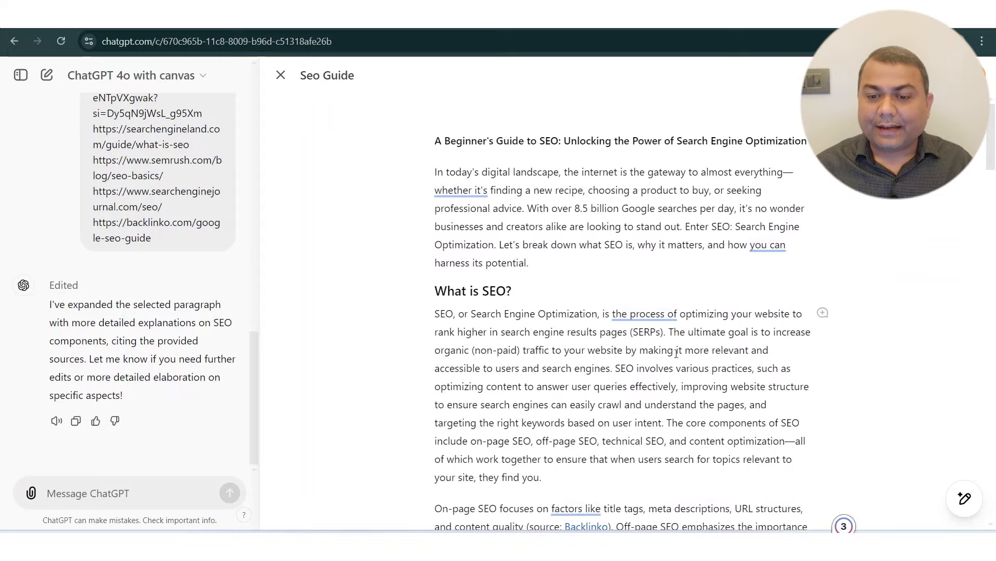
pyautogui.scroll(-2, 649, 321)
pyautogui.scroll(2, 649, 311)
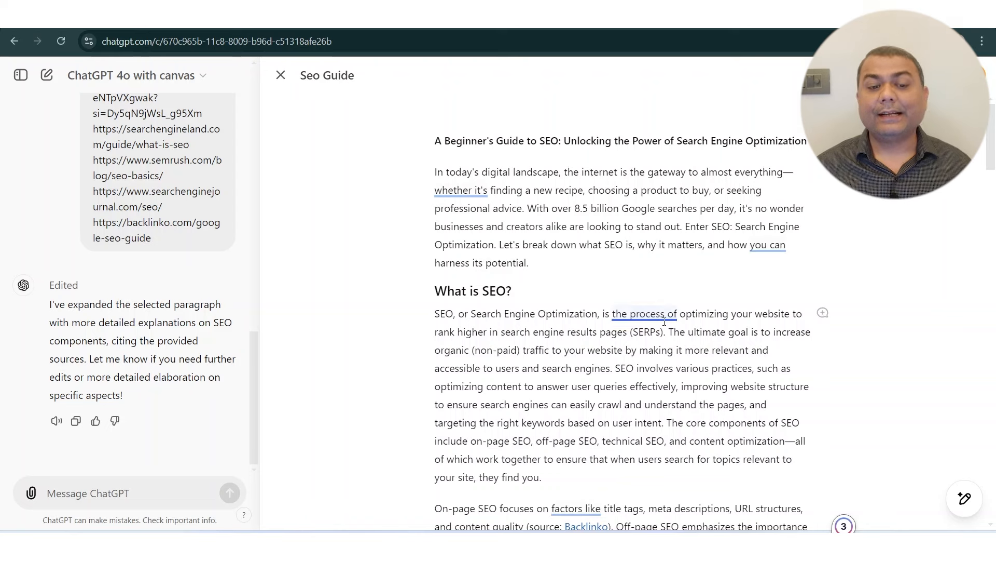
pyautogui.moveTo(665, 321)
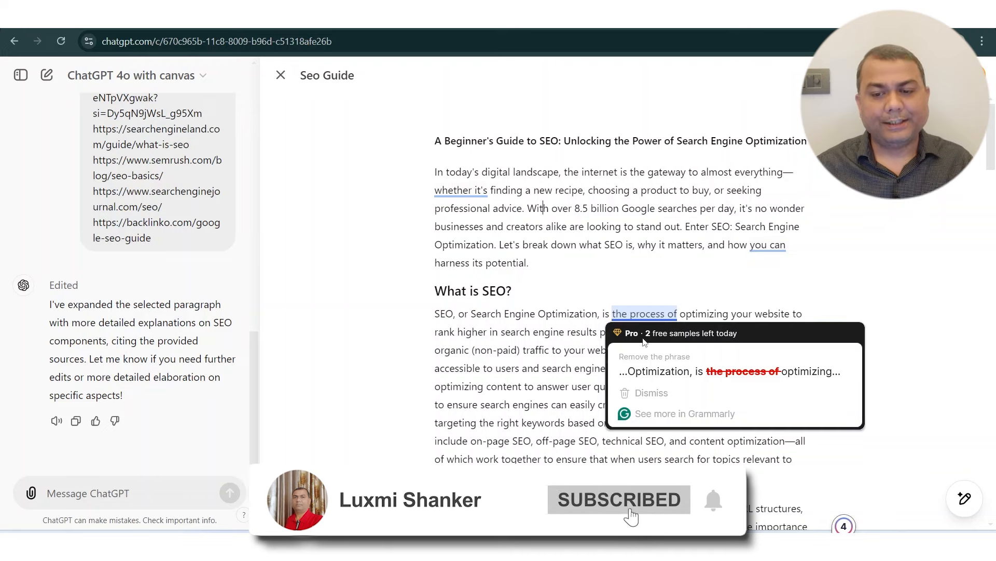
pyautogui.click(739, 18)
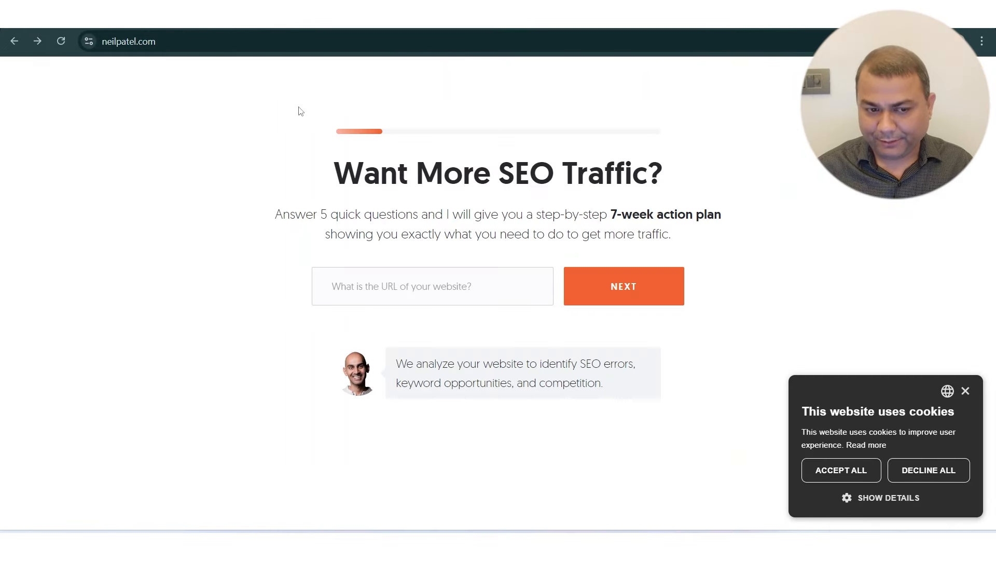
pyautogui.click(131, 41)
pyautogui.click(131, 40)
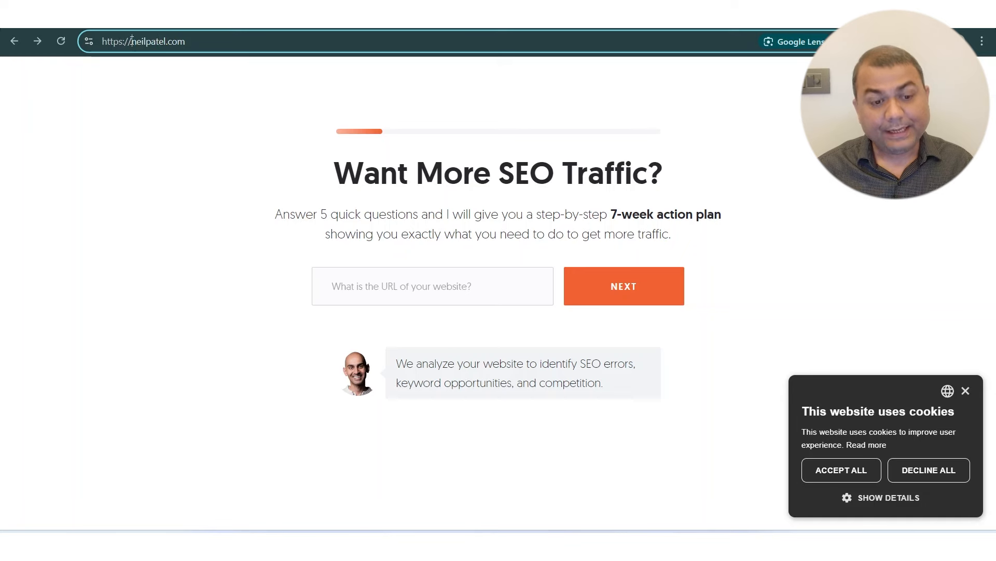
pyautogui.doubleClick(133, 41)
pyautogui.click(209, 41)
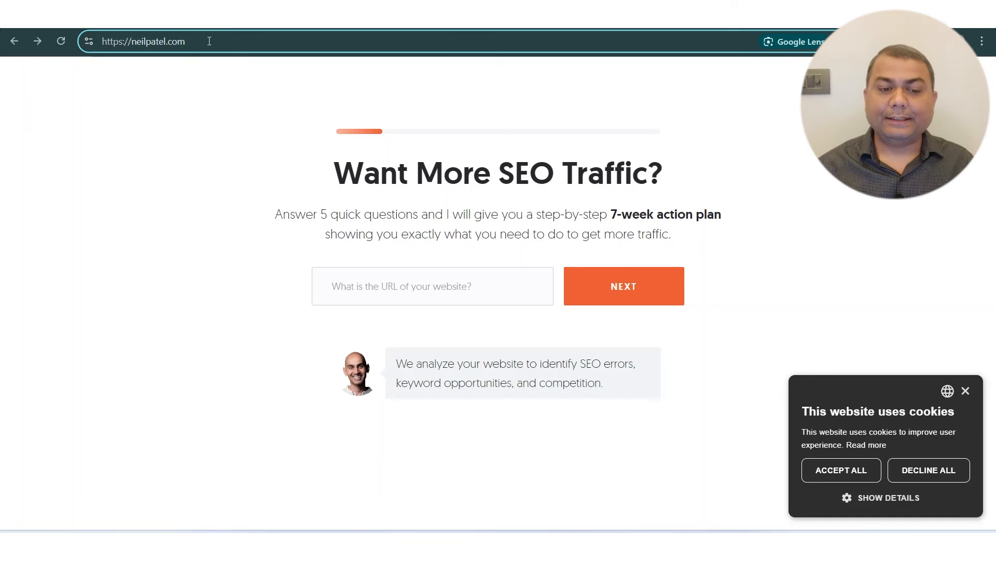
pyautogui.write('/')
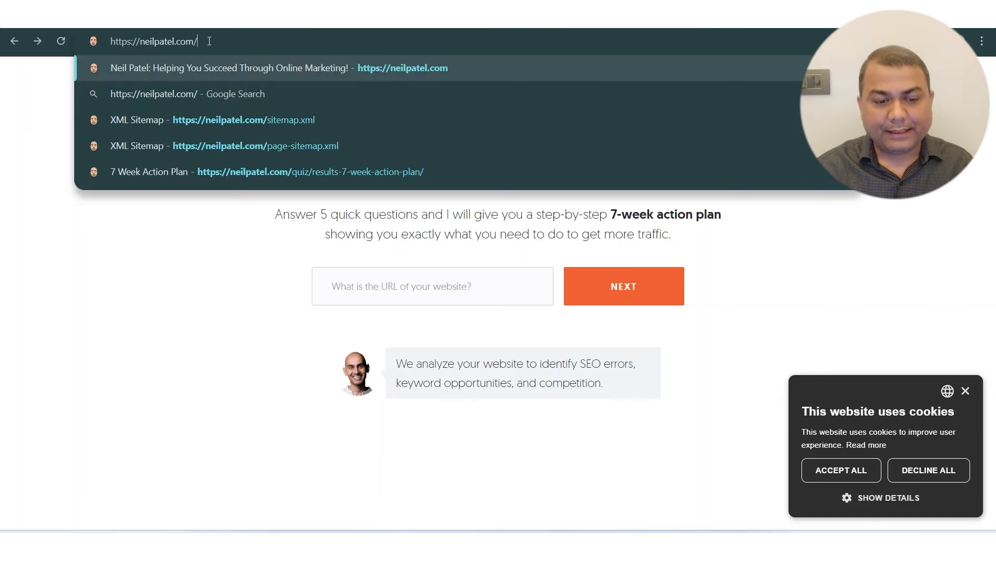
pyautogui.write('sitemap')
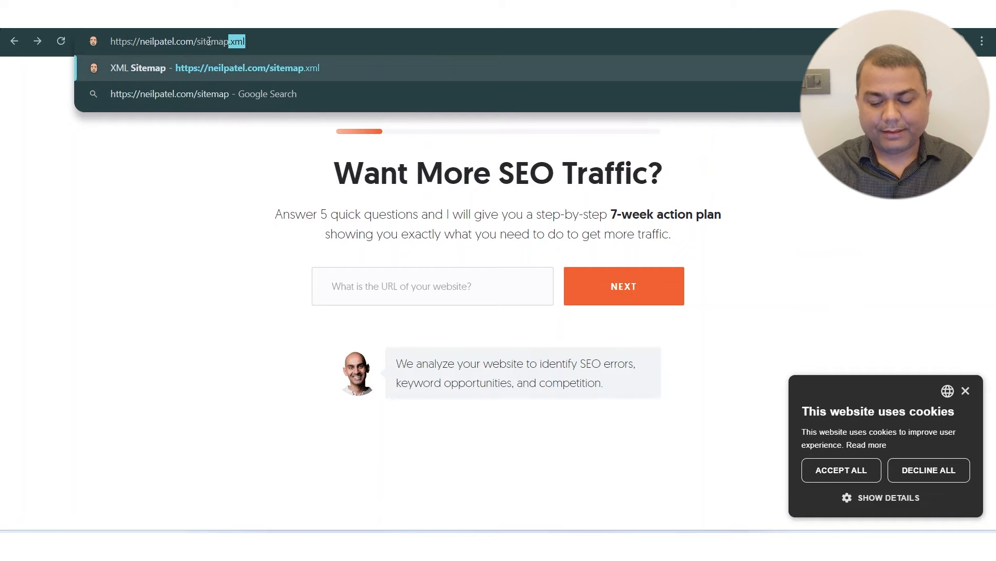
pyautogui.write('_index.xml')
pyautogui.press('Return')
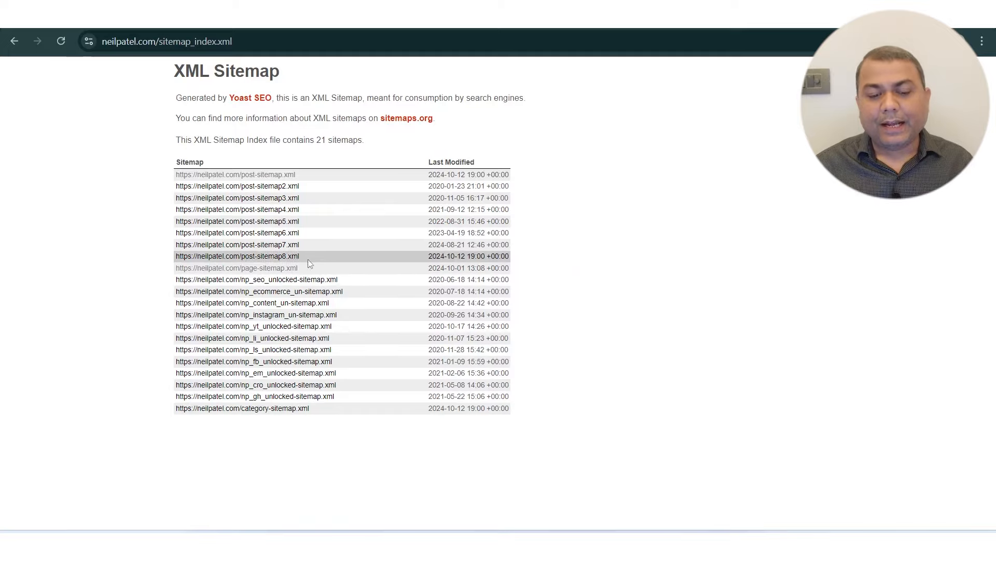
pyautogui.click(283, 268)
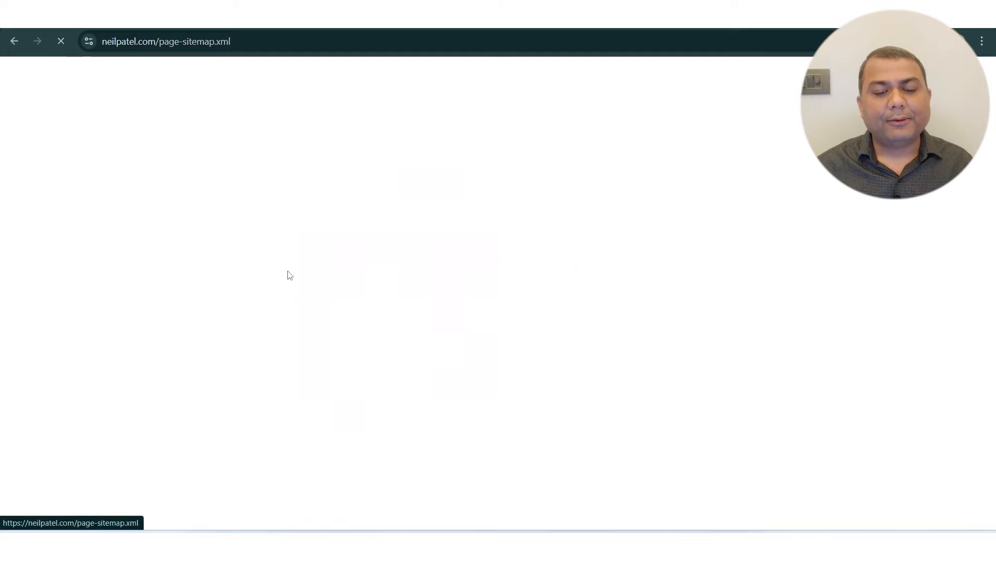
pyautogui.scroll(-20, 540, 360)
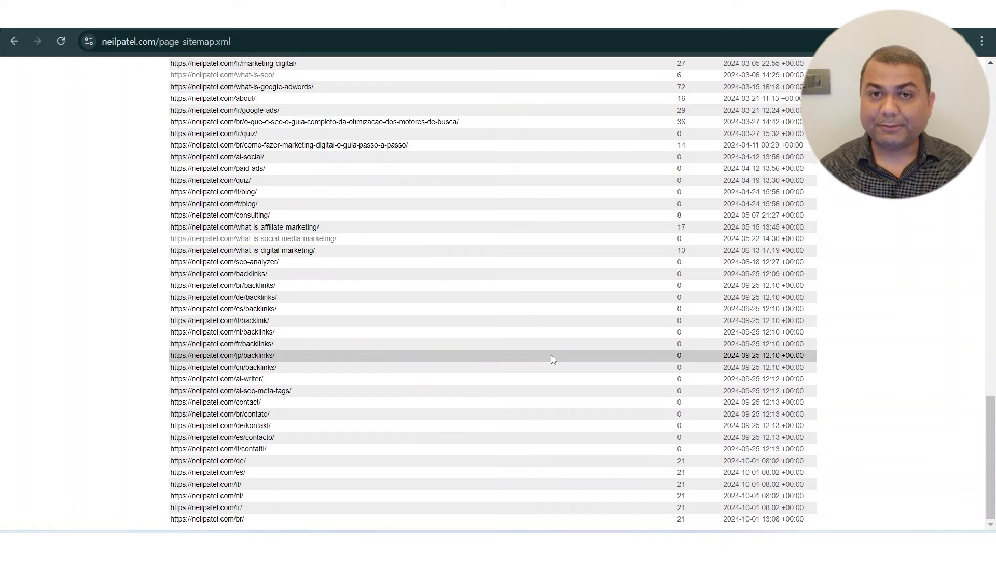
pyautogui.scroll(20, 552, 357)
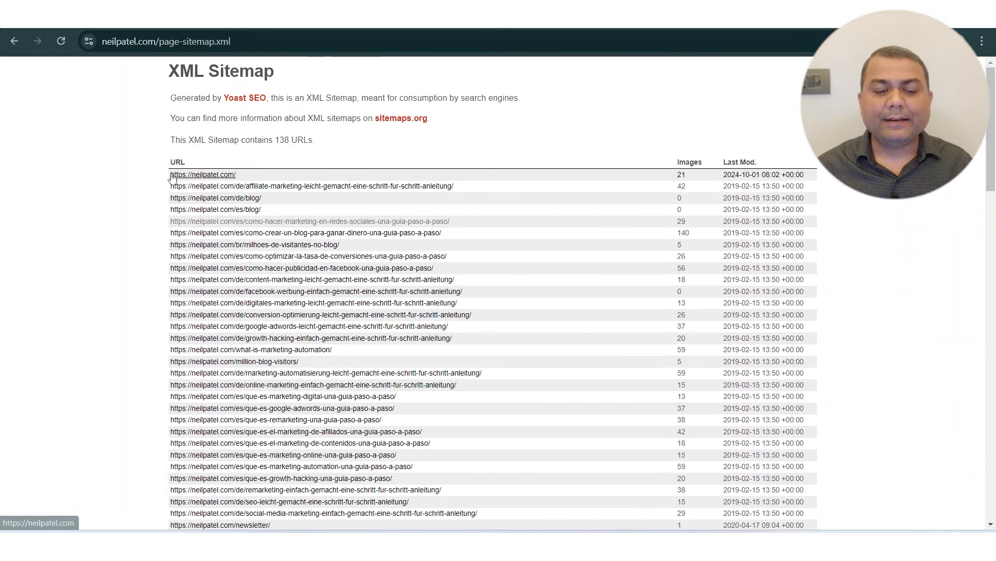
pyautogui.moveTo(167, 174); pyautogui.dragTo(235, 265)
pyautogui.click(146, 197)
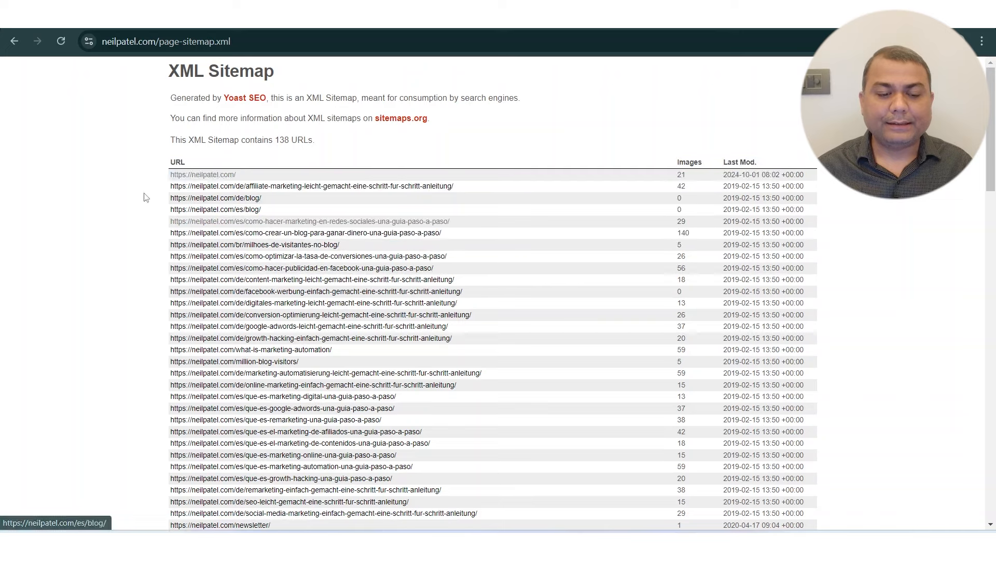
pyautogui.moveTo(172, 178); pyautogui.dragTo(858, 520)
pyautogui.scroll(-20, 233, 281)
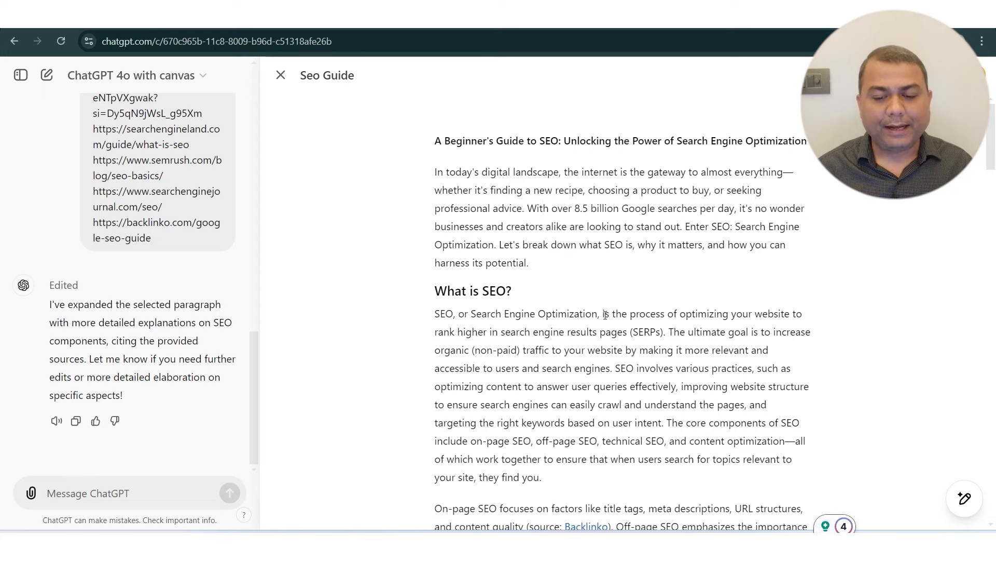
# Back in ChatGPT, send the prompt "Insert links from the below list at the appropriate places:" followed by the copied sitemap URLs.
pyautogui.scroll(-6, 568, 371)
pyautogui.scroll(6, 608, 342)
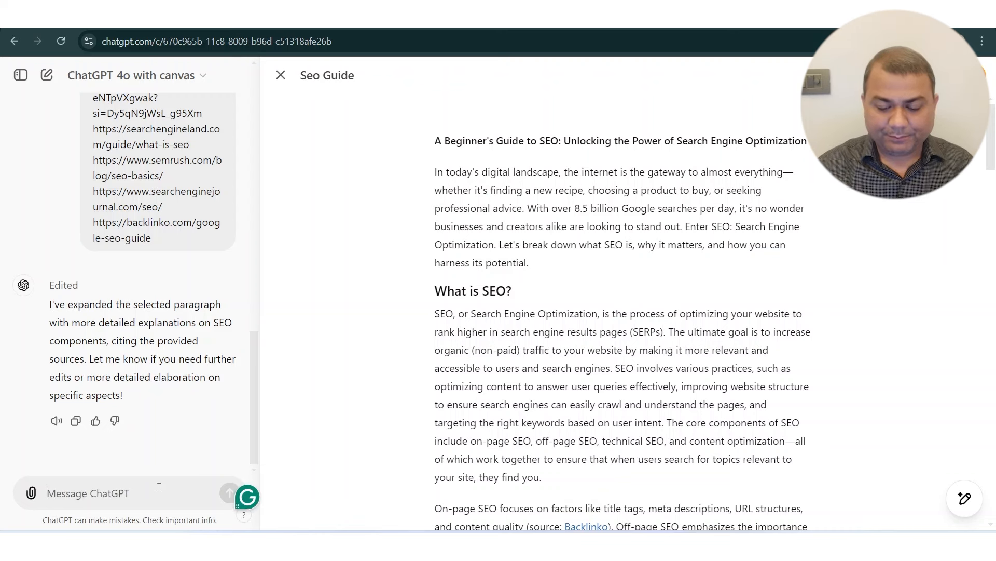
pyautogui.write('Insert')
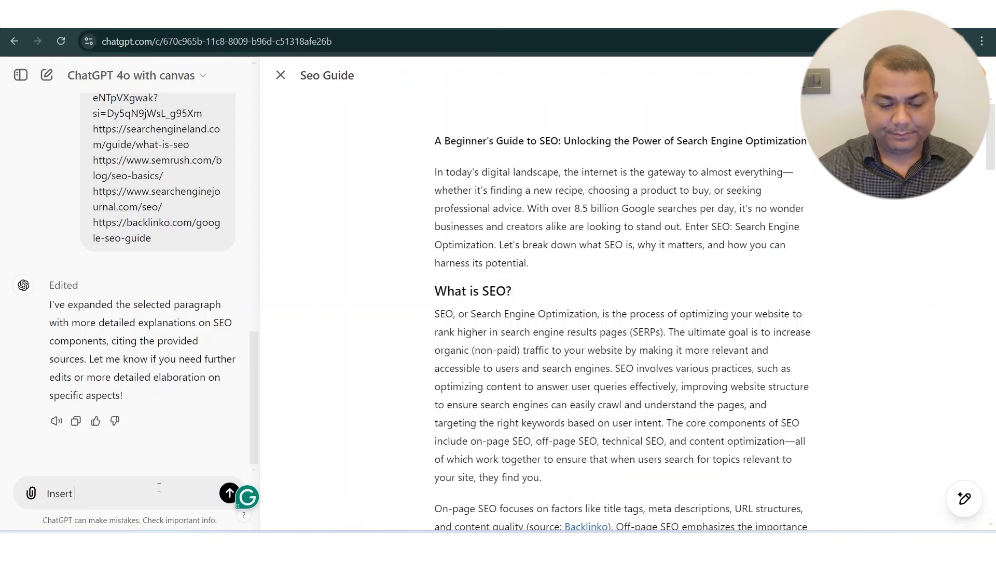
pyautogui.write(' links')
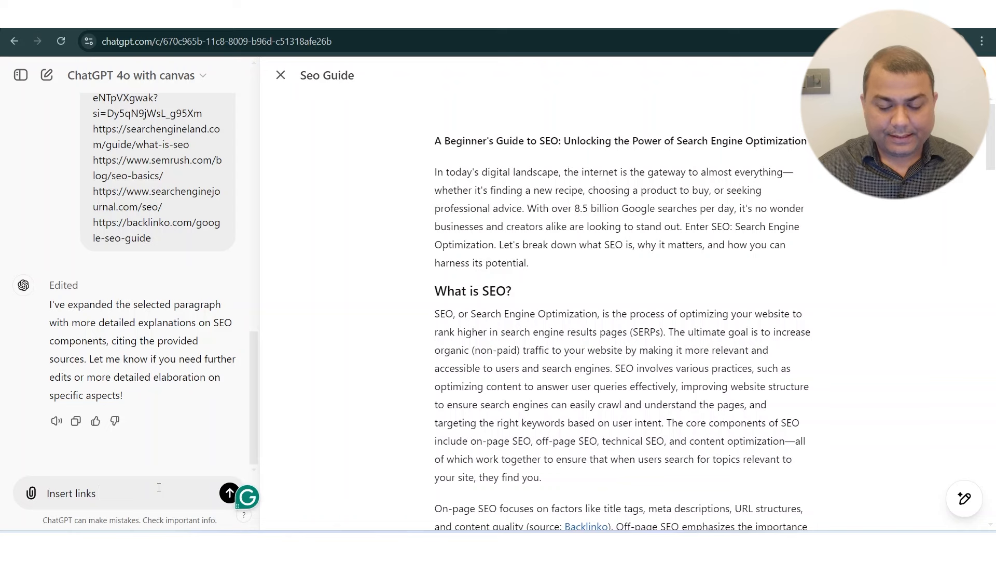
pyautogui.write(' from the ')
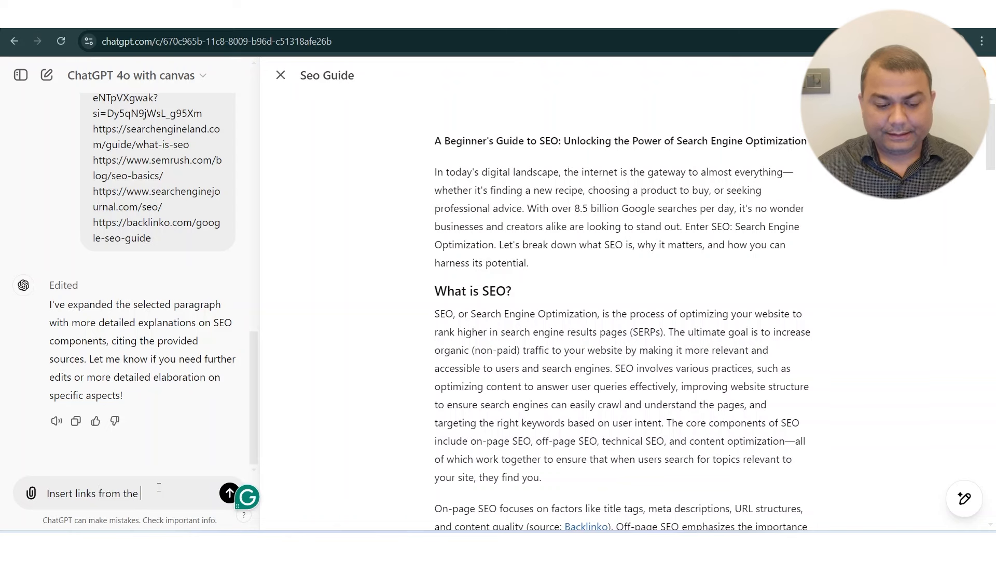
pyautogui.write('below list ')
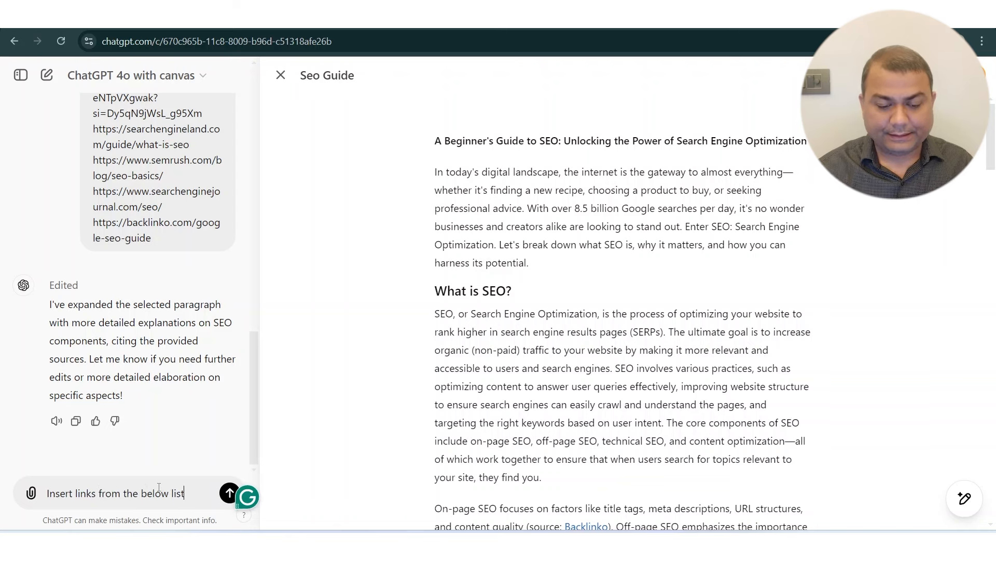
pyautogui.write('at the a')
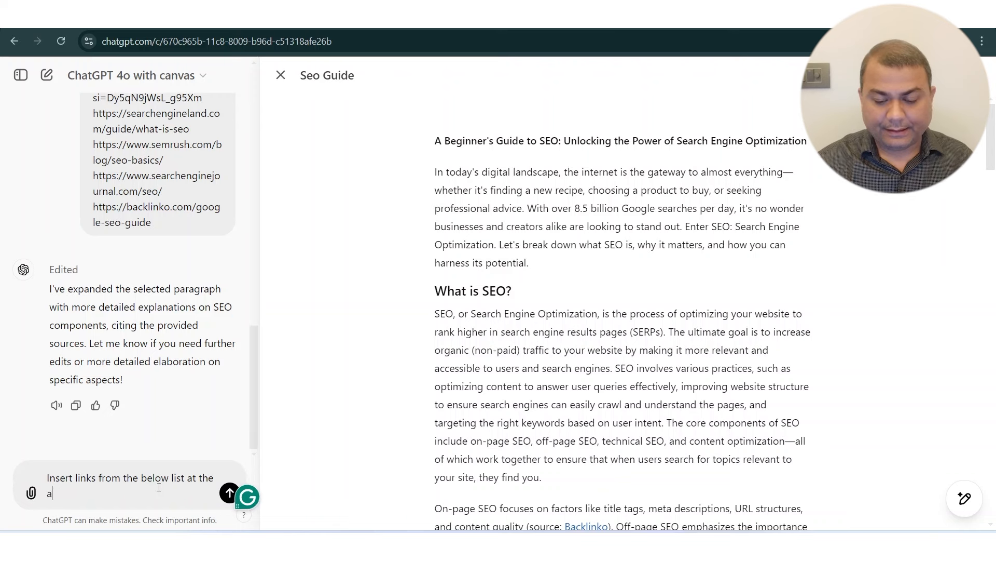
pyautogui.write('pprop')
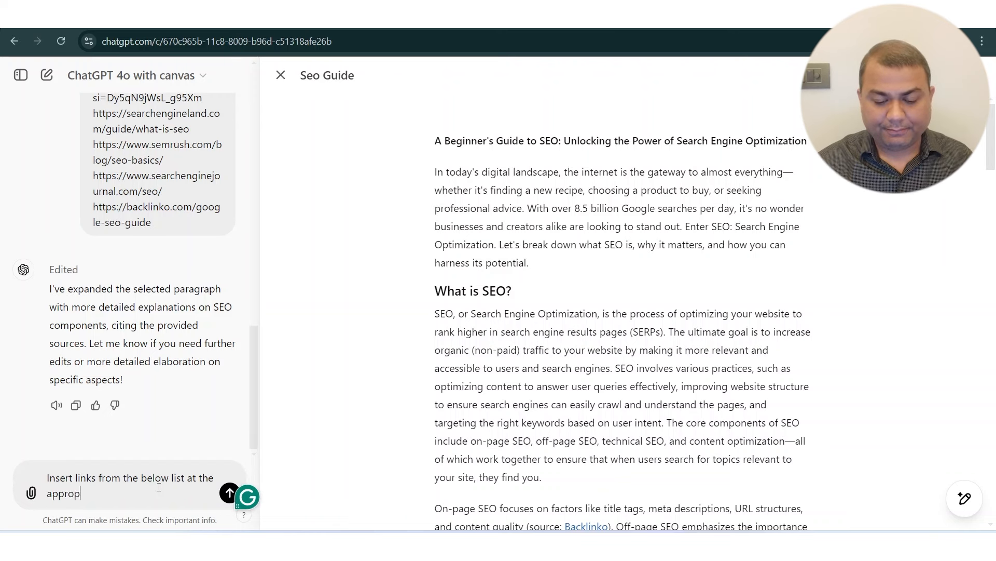
pyautogui.write('riate place')
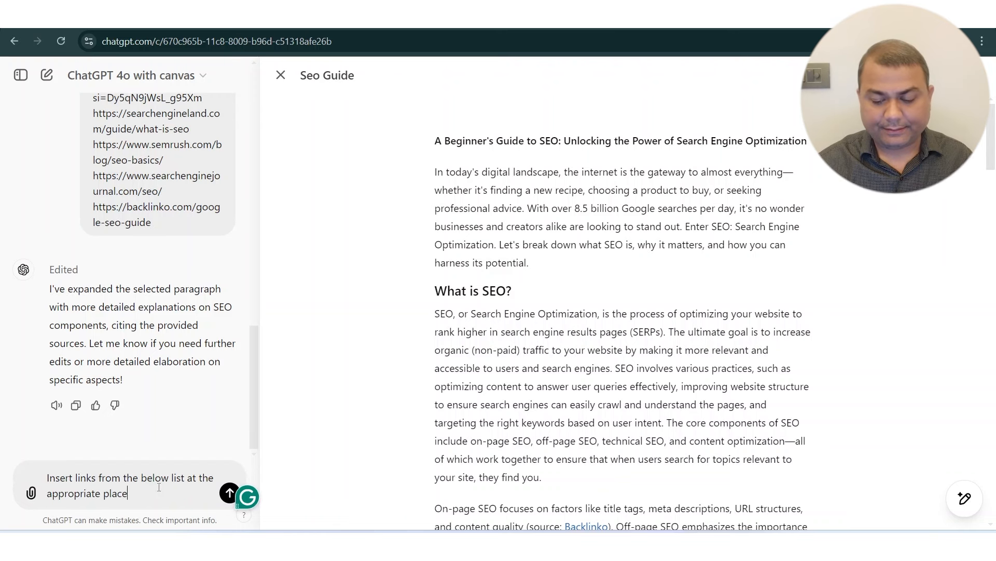
pyautogui.write('s:')
pyautogui.hotkey('shift', 'Return')
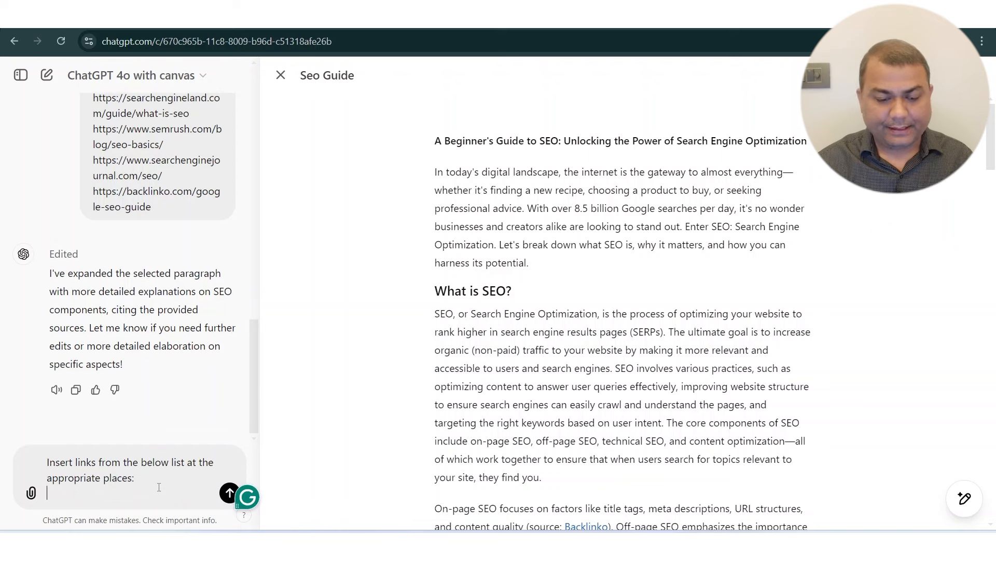
pyautogui.hotkey('shift', 'Return')
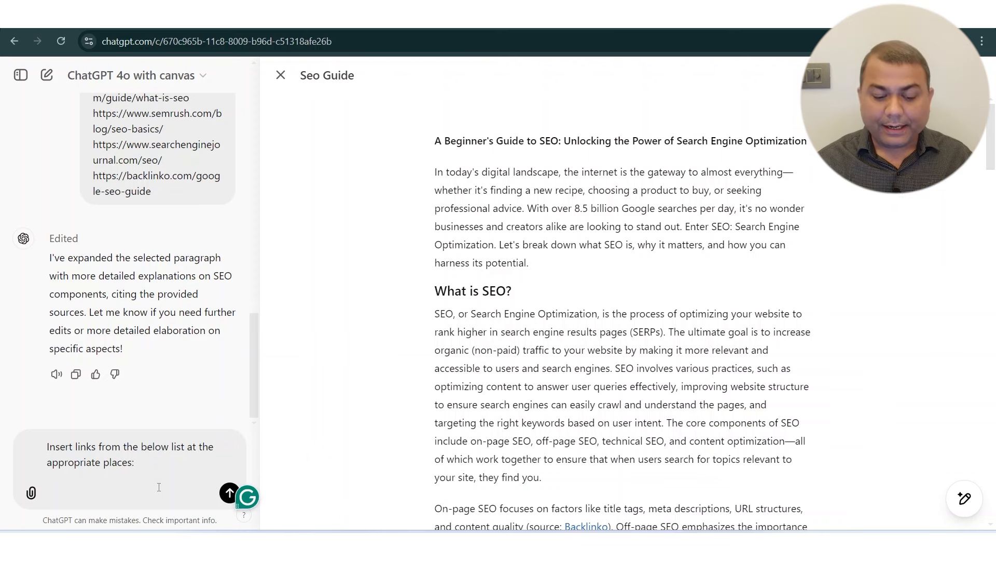
pyautogui.hotkey('ctrl', 'v')
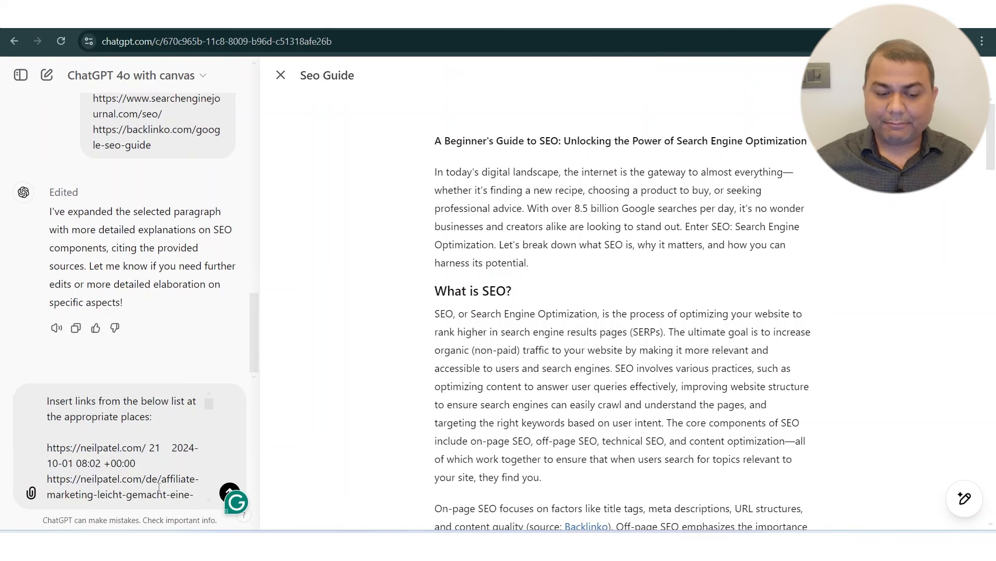
pyautogui.press('Return')
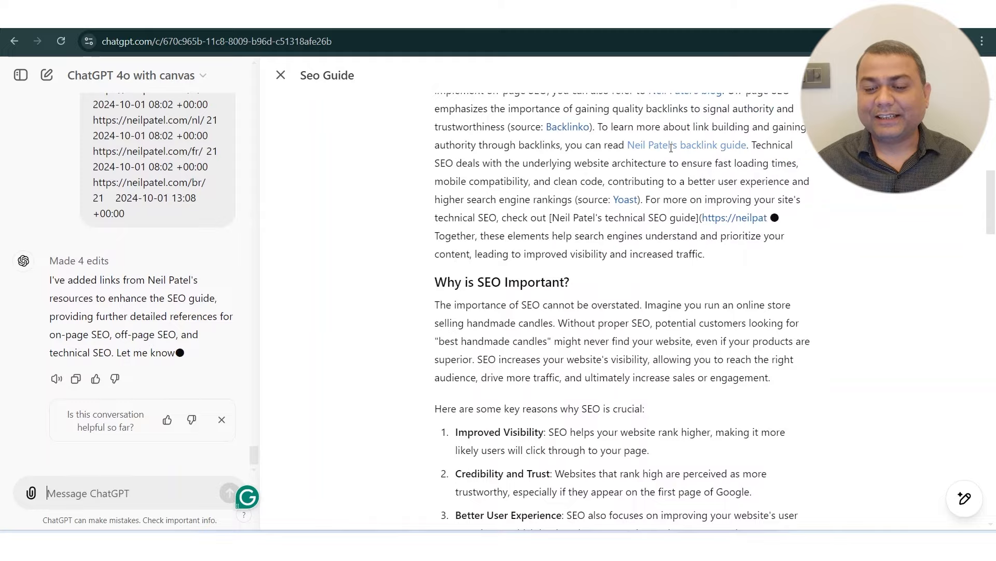
# Review the SEO guide down to its conclusion, and examine the Neil Patel links in the "What is SEO?" section.
pyautogui.scroll(-20, 664, 318)
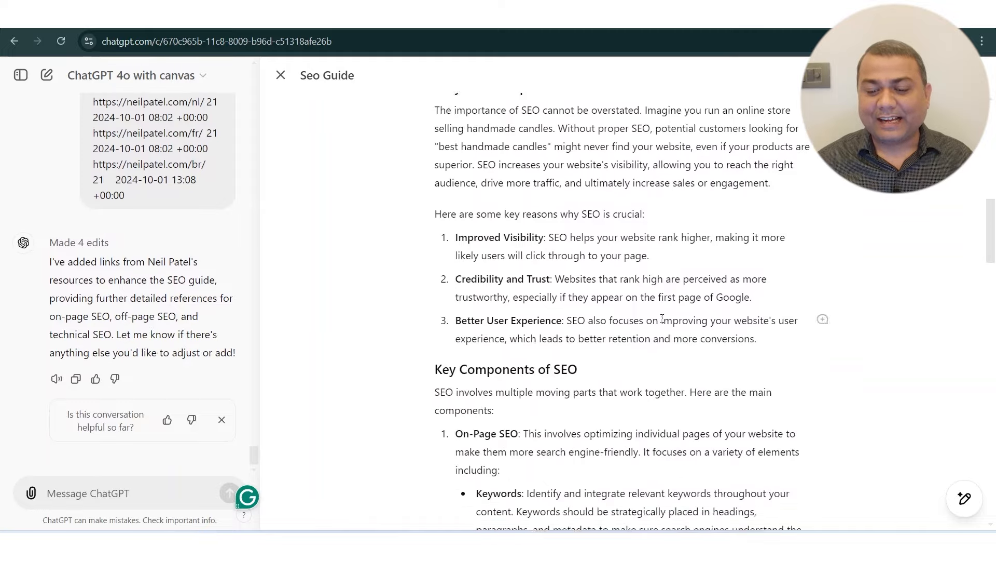
pyautogui.scroll(-10, 661, 317)
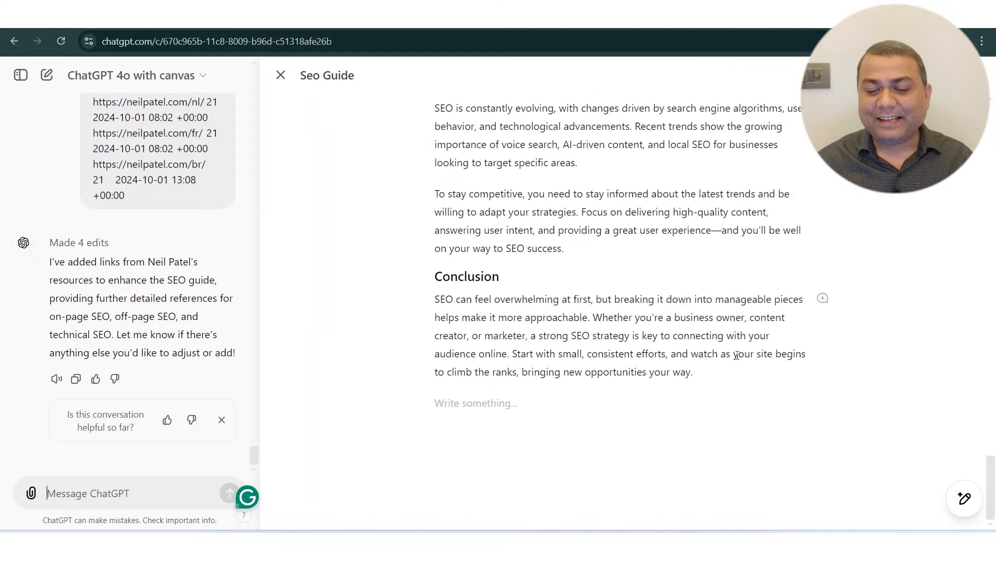
pyautogui.scroll(20, 675, 332)
pyautogui.scroll(2, 675, 337)
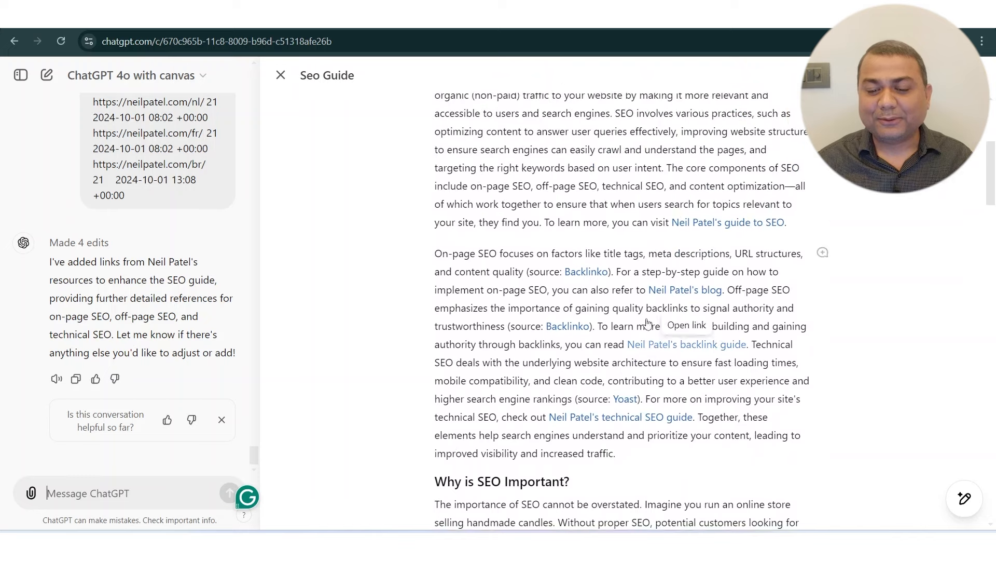
pyautogui.scroll(5, 707, 290)
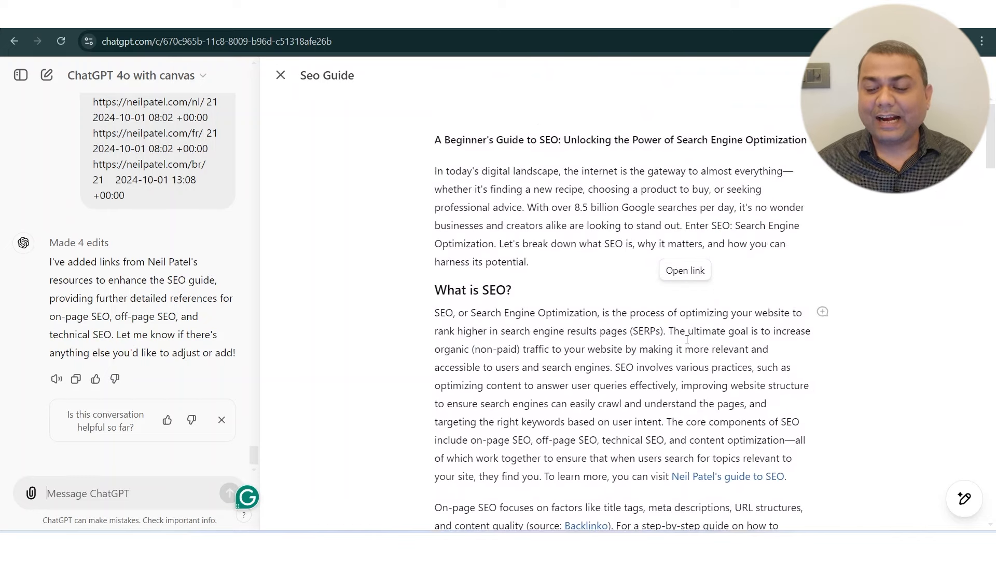
pyautogui.scroll(-6, 708, 290)
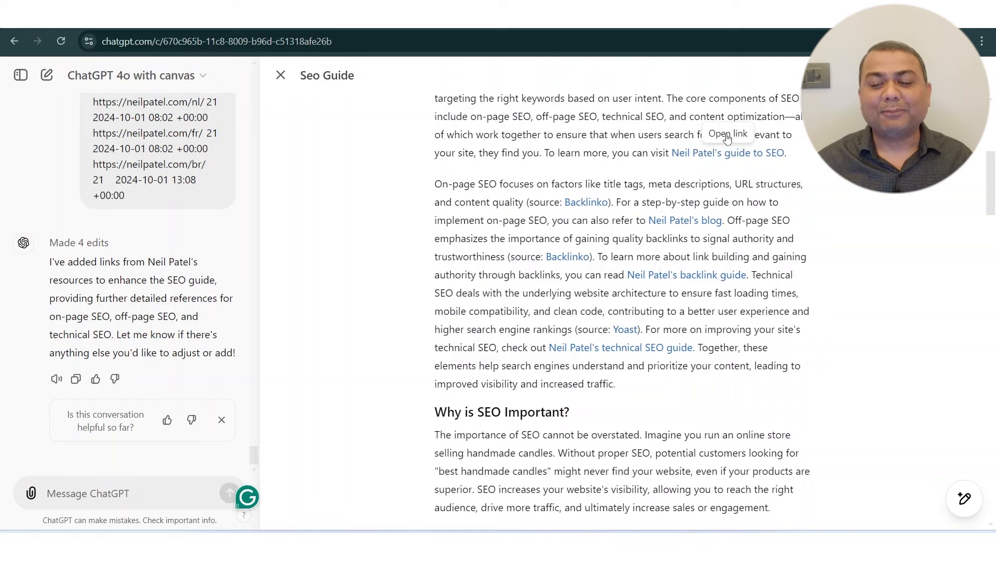
# Open the "Neil Patel's guide to SEO" link and skim the linked article to check its relevance.
pyautogui.click(727, 136)
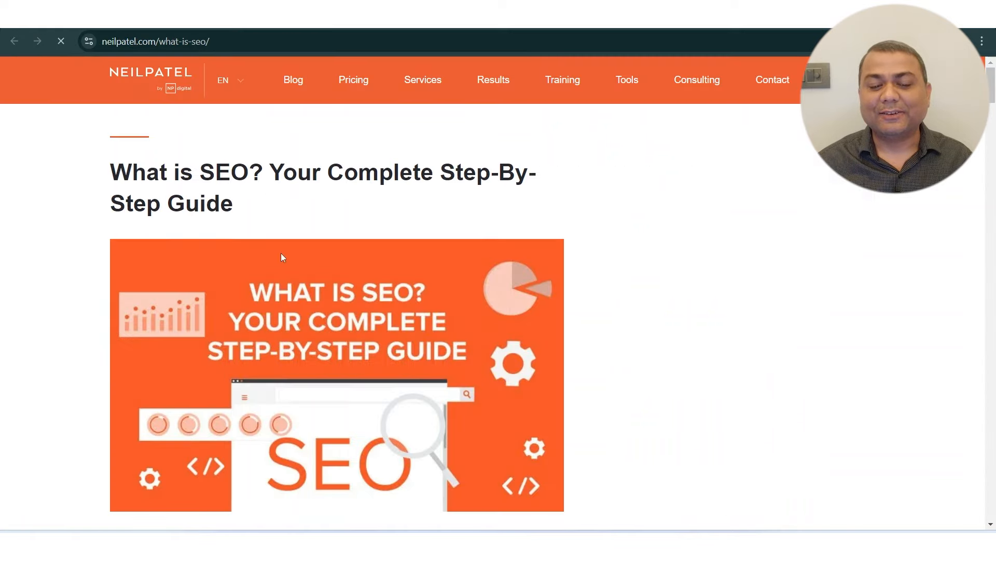
pyautogui.scroll(-20, 486, 412)
pyautogui.scroll(10, 499, 389)
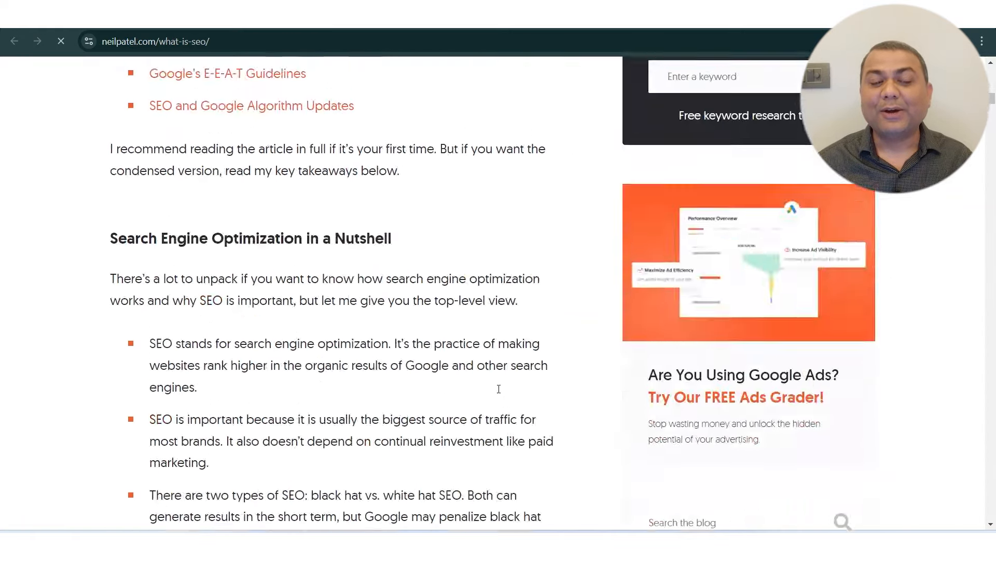
pyautogui.scroll(10, 499, 388)
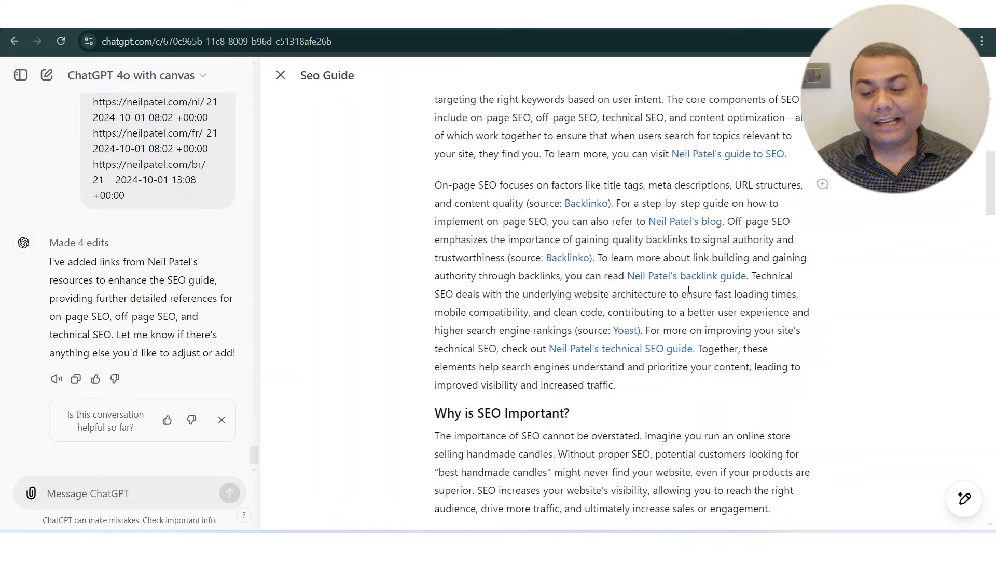
# Return to the canvas, look over the linked SEO guide from introduction to conclusion, and view the available editing shortcuts.
pyautogui.scroll(6, 610, 269)
pyautogui.scroll(-20, 657, 322)
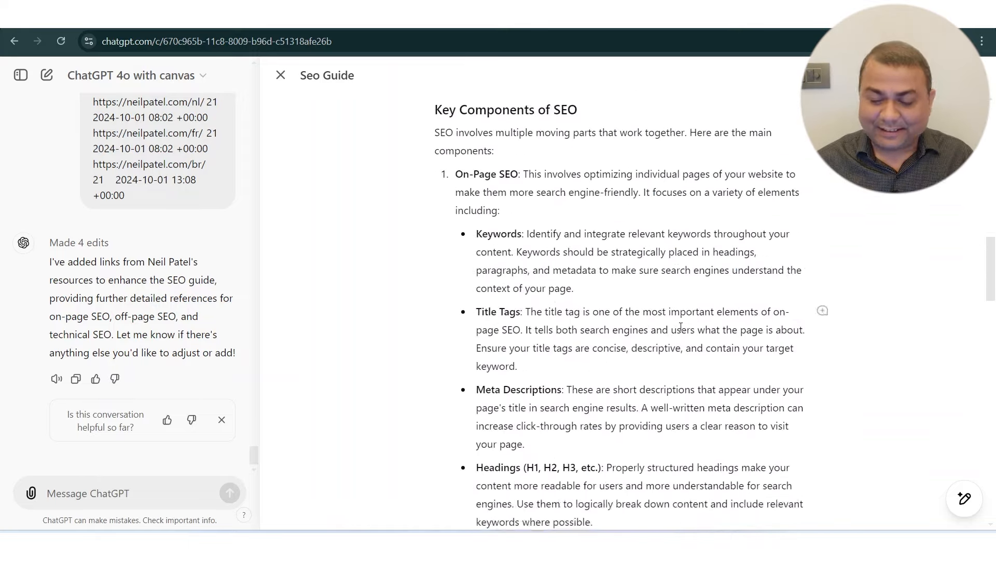
pyautogui.scroll(19, 678, 247)
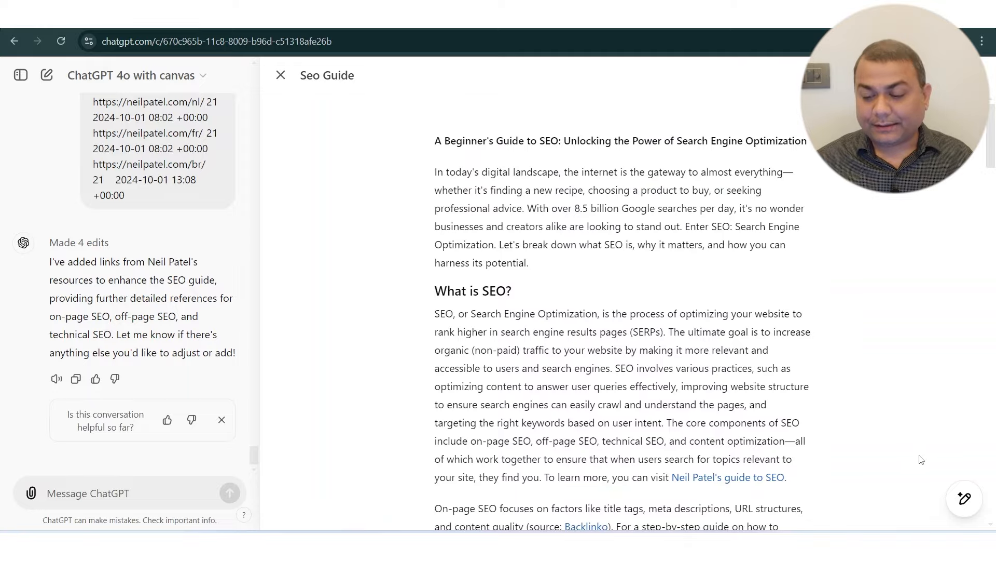
pyautogui.moveTo(964, 499)
pyautogui.scroll(-5, 870, 355)
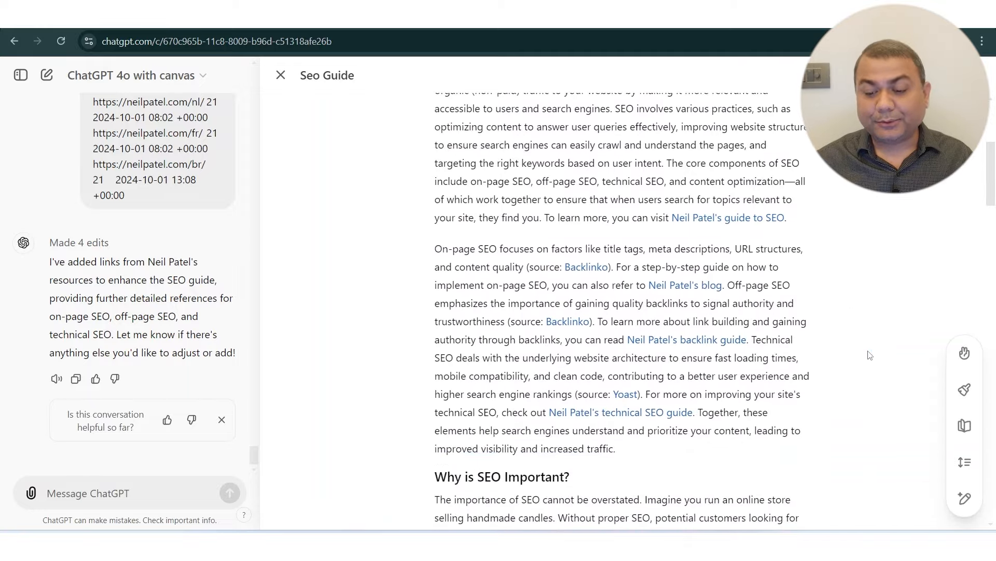
pyautogui.scroll(-15, 871, 355)
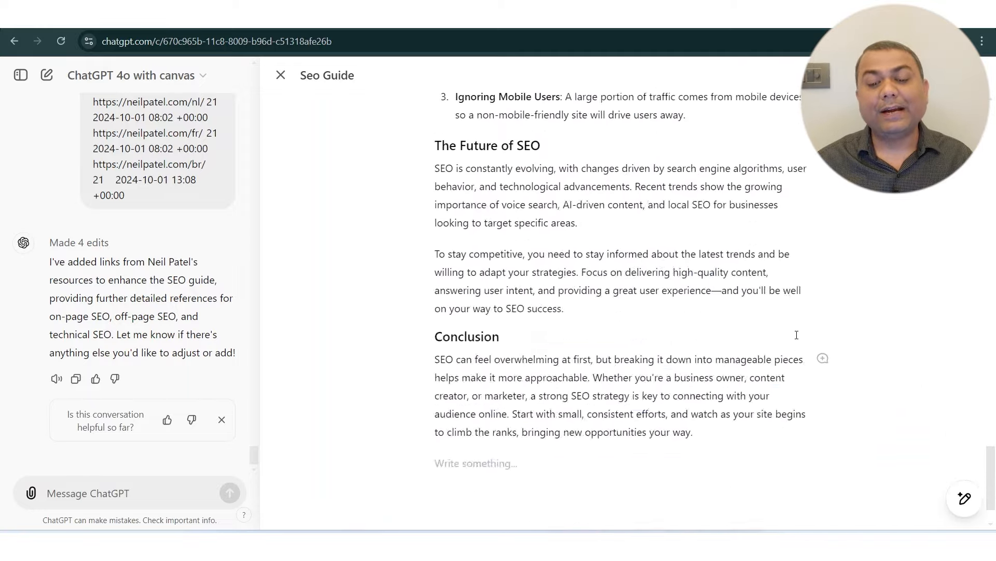
# Request suggested edits for the whole SEO guide, and read ChatGPT's summary of the comments it adds.
pyautogui.scroll(20, 797, 335)
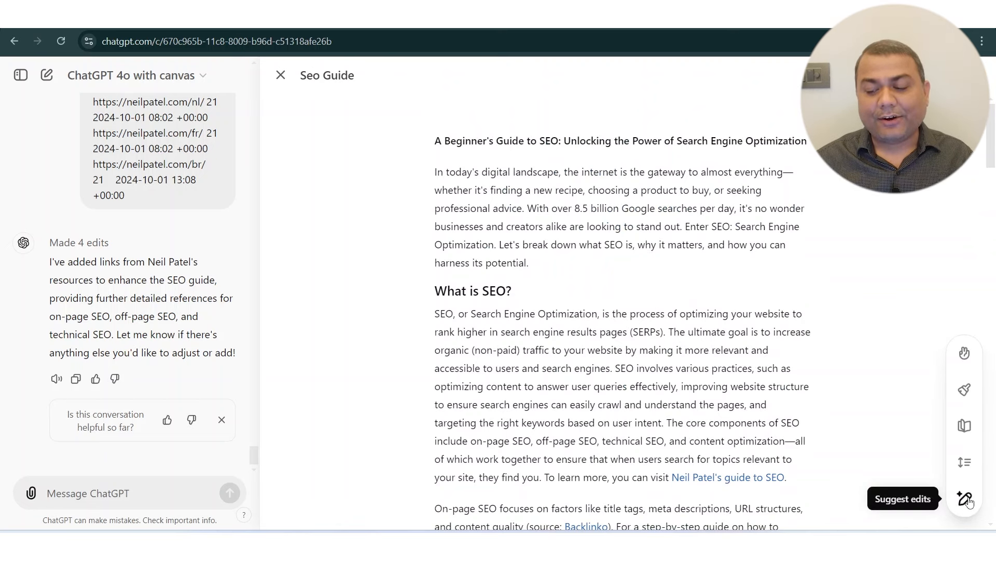
pyautogui.click(966, 498)
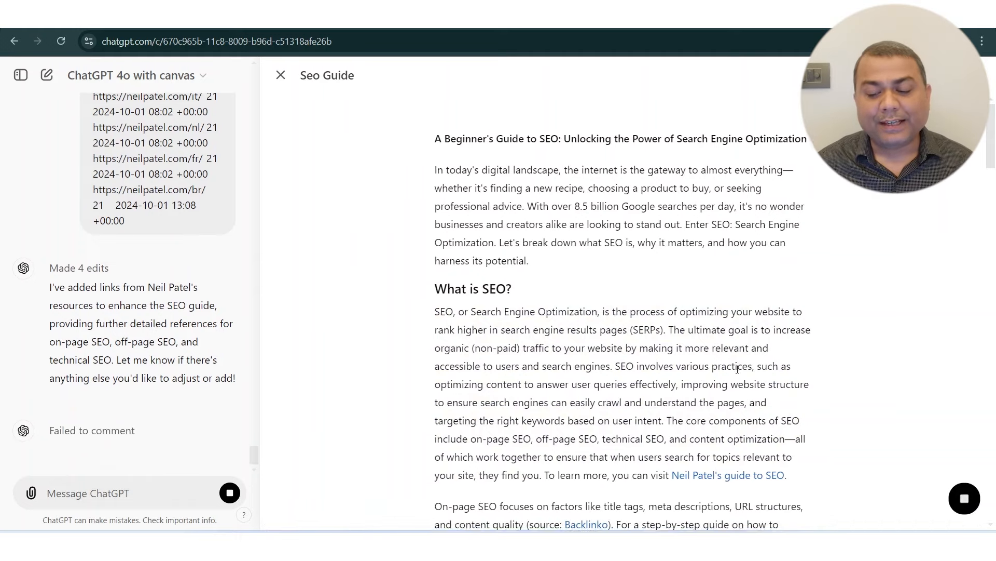
pyautogui.scroll(-4, 738, 368)
pyautogui.scroll(-18, 739, 382)
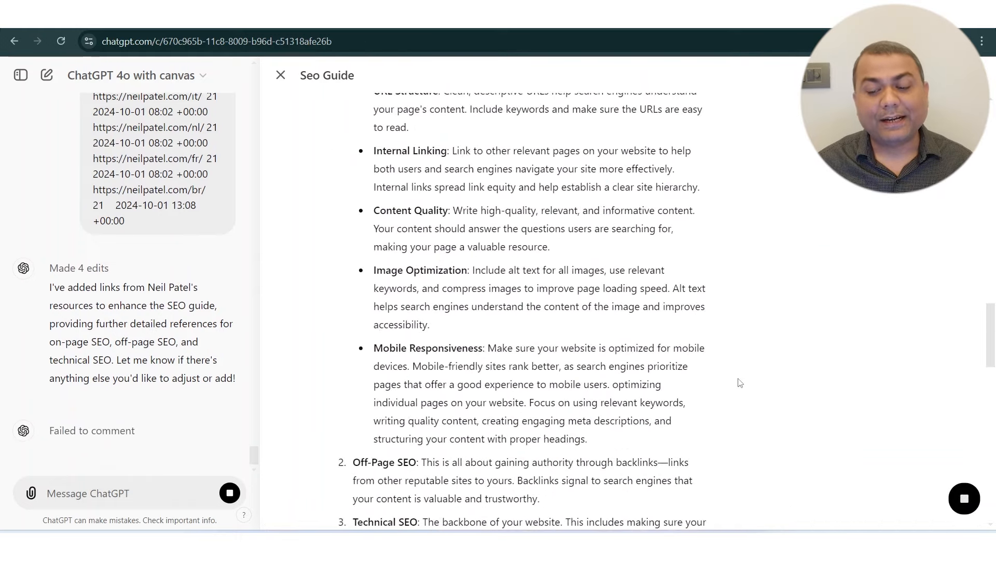
pyautogui.scroll(8, 740, 383)
pyautogui.scroll(10, 738, 381)
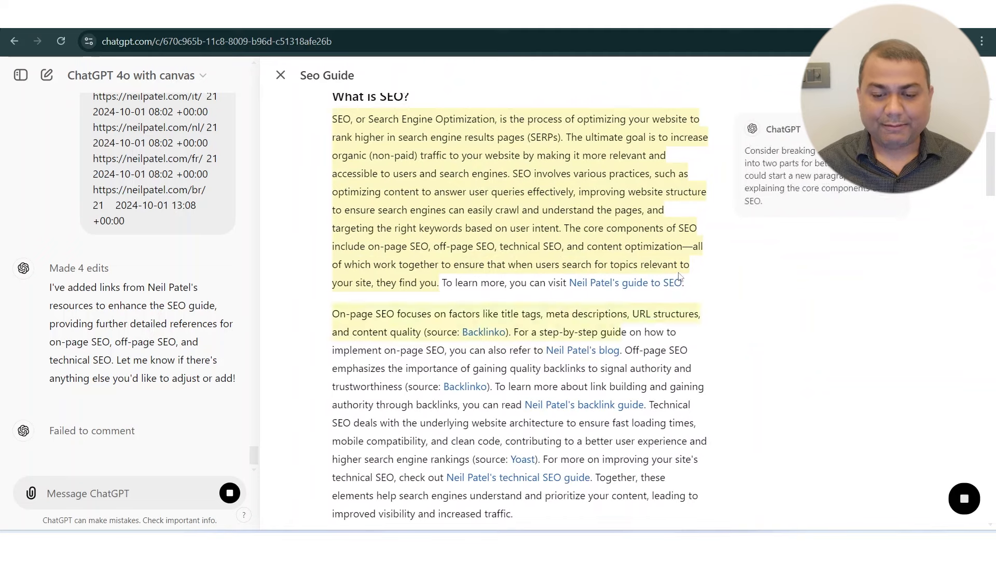
pyautogui.scroll(4, 680, 273)
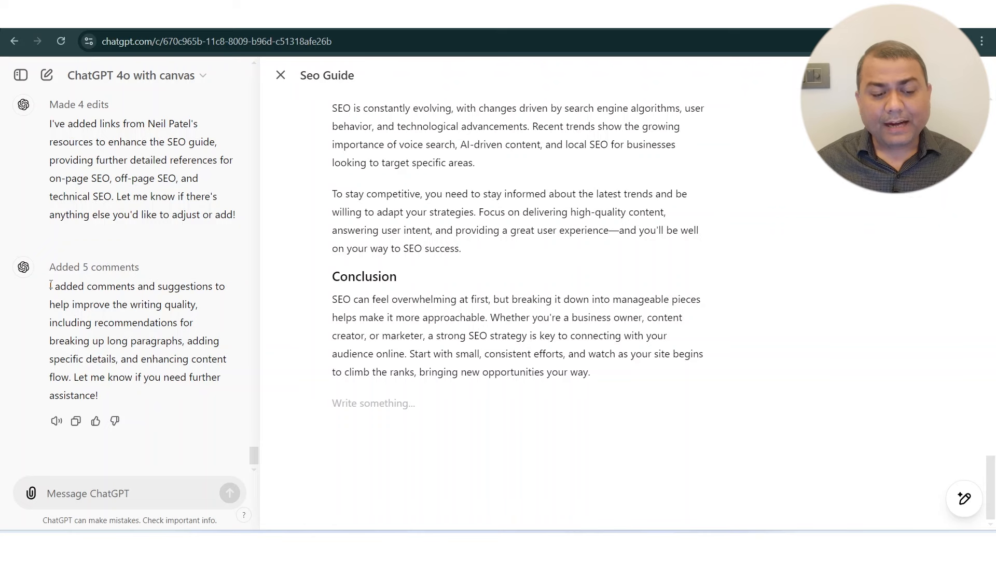
pyautogui.moveTo(51, 285); pyautogui.dragTo(221, 393)
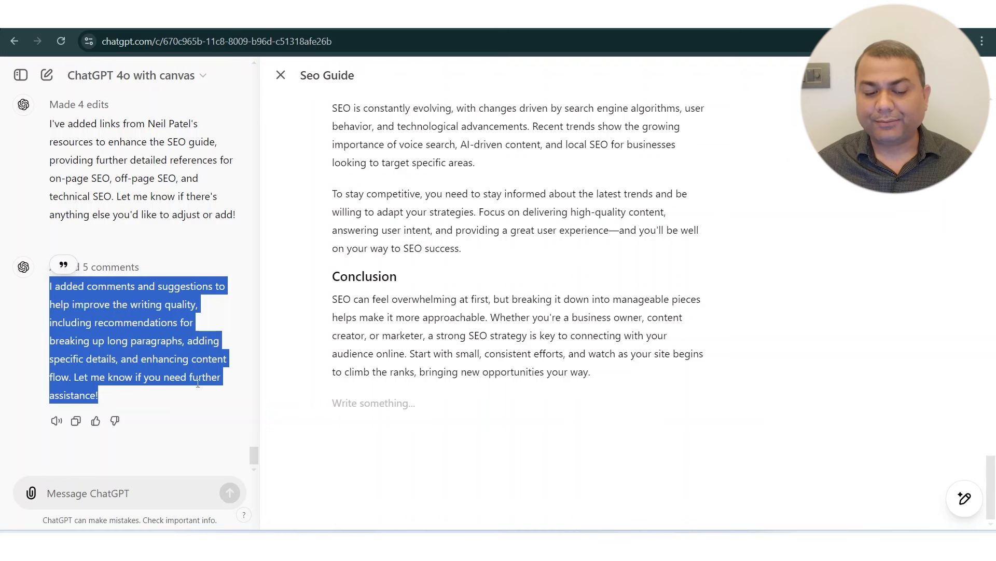
pyautogui.click(186, 410)
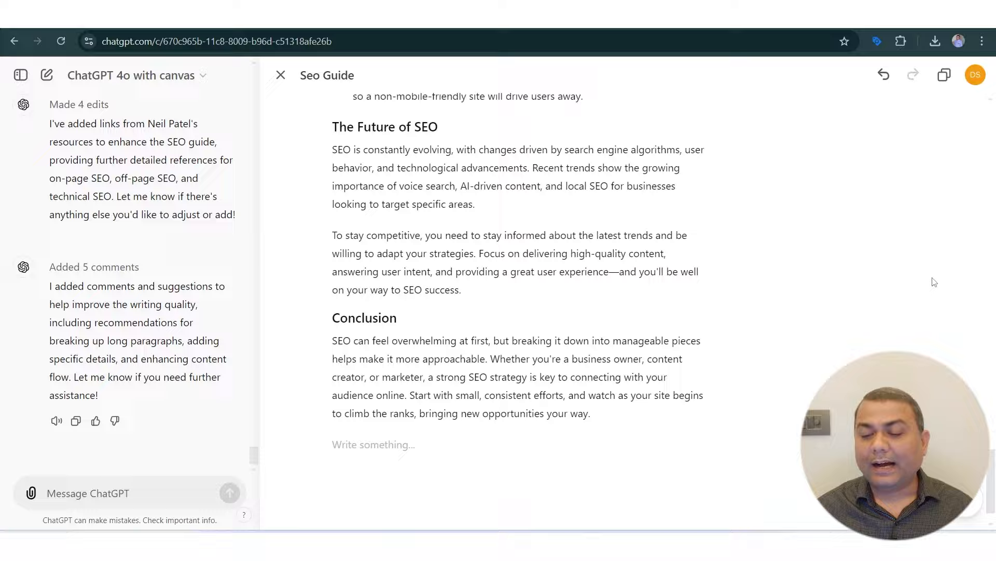
# Apply the comment that splits the long first paragraph under "What is SEO?" into two, and review the remaining comments.
pyautogui.scroll(20, 934, 282)
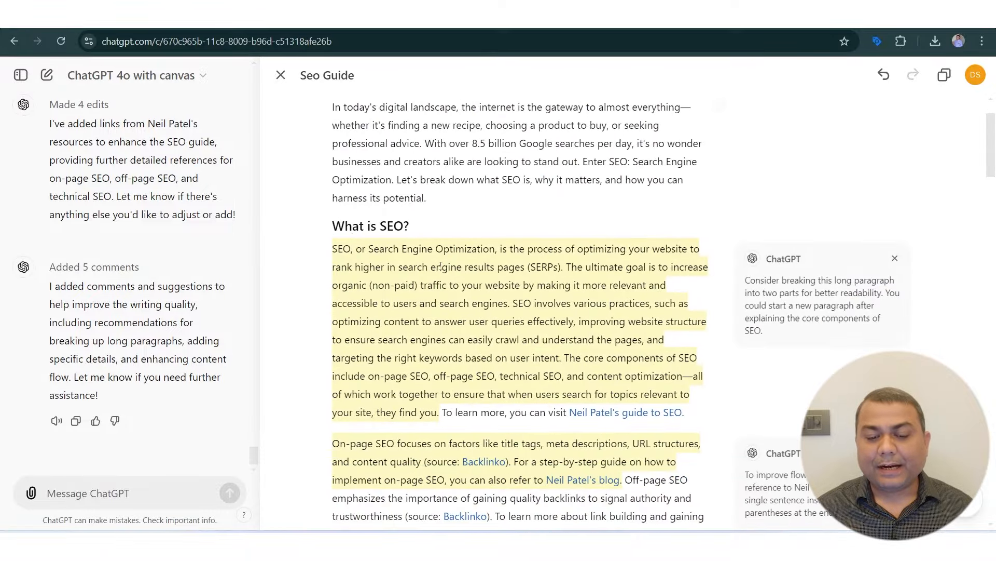
pyautogui.scroll(-2, 865, 288)
pyautogui.click(758, 147)
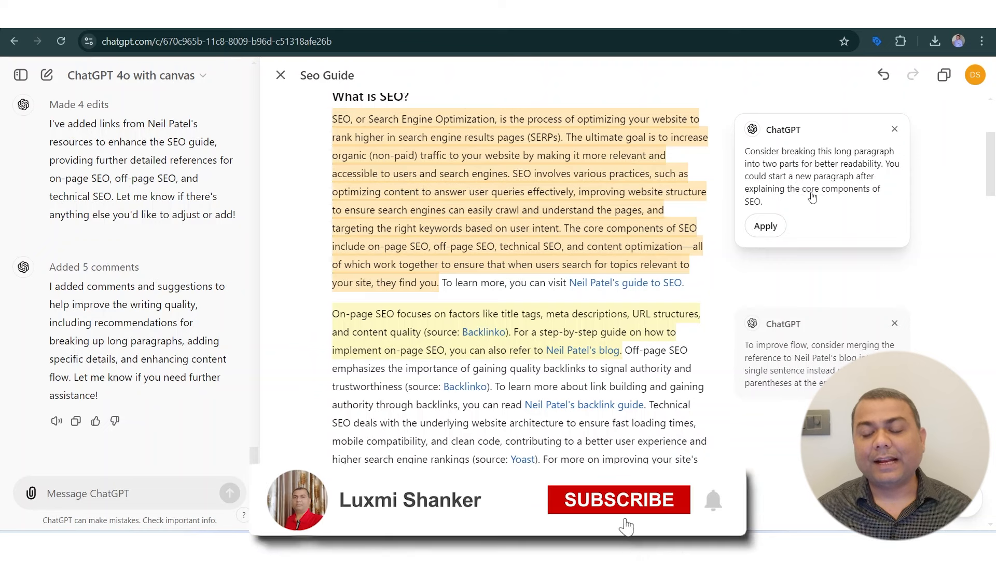
pyautogui.click(772, 227)
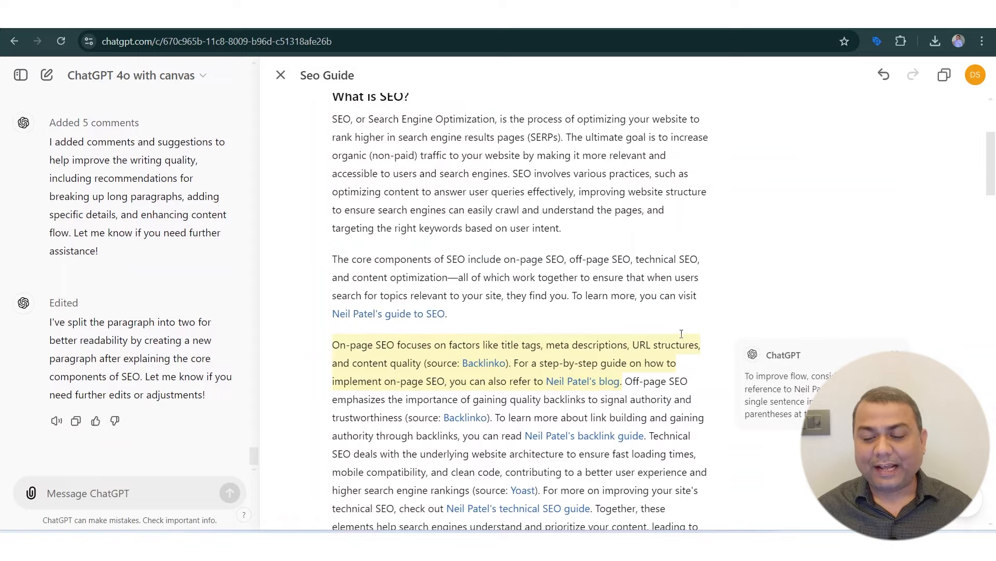
pyautogui.scroll(-15, 681, 334)
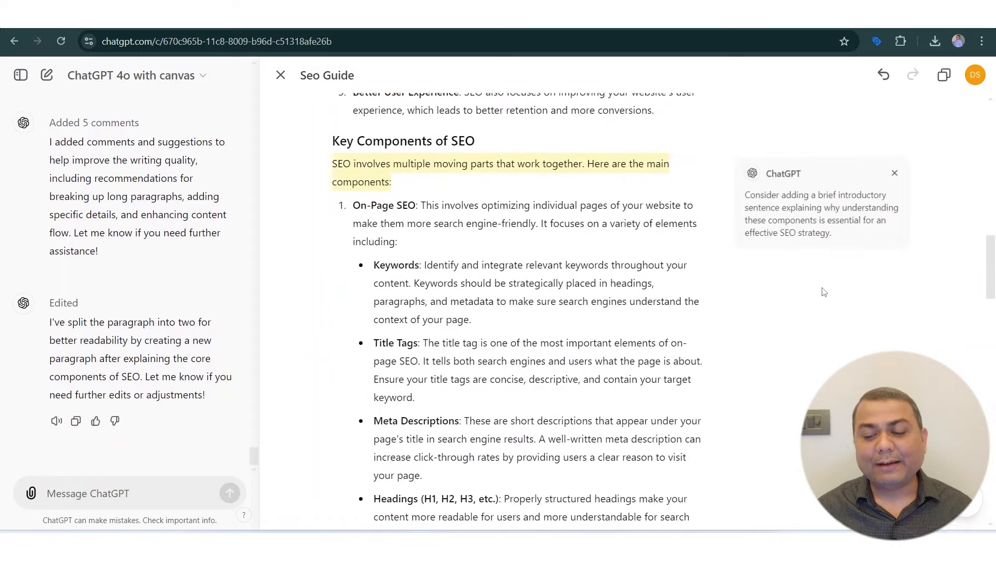
pyautogui.scroll(5, 807, 347)
pyautogui.scroll(-20, 809, 345)
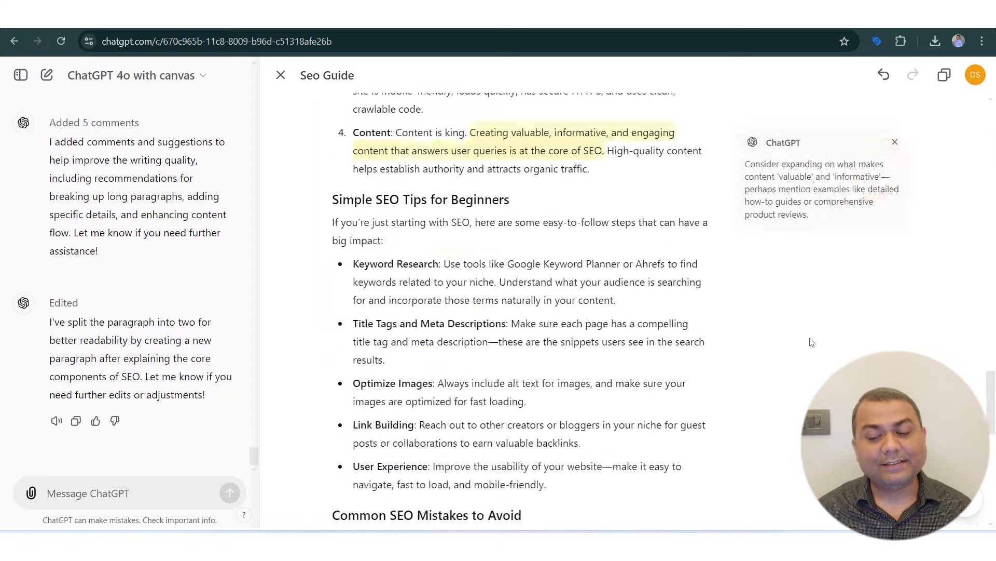
pyautogui.scroll(20, 811, 284)
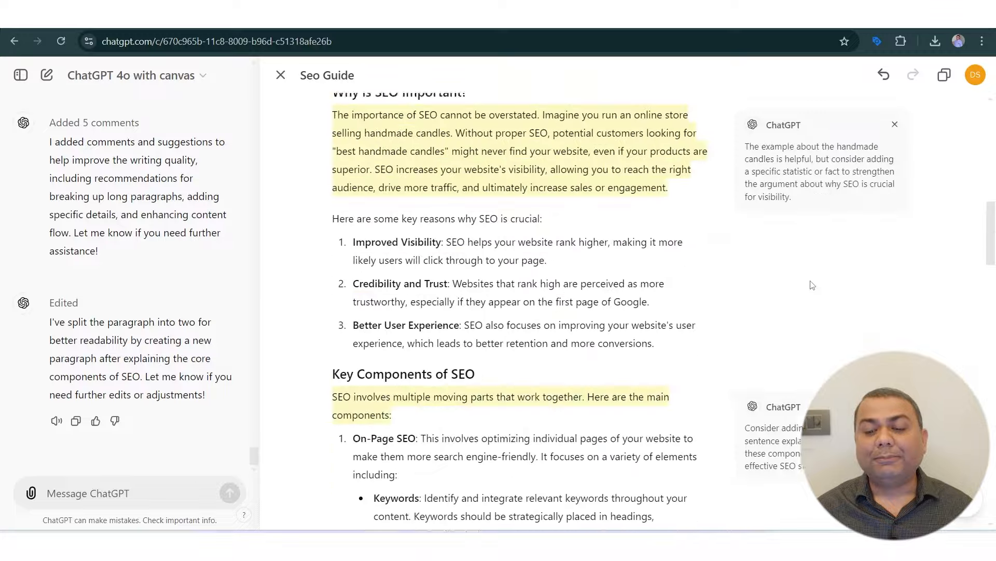
pyautogui.scroll(-20, 814, 291)
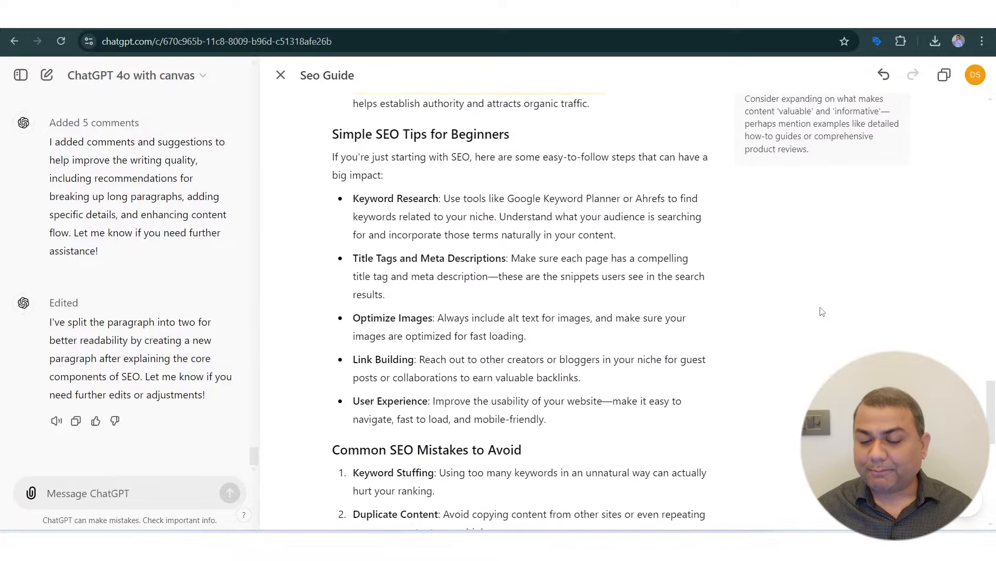
# Condense the whole guide with the "Shorter" length adjustment, and look over the shortened article.
pyautogui.moveTo(970, 503)
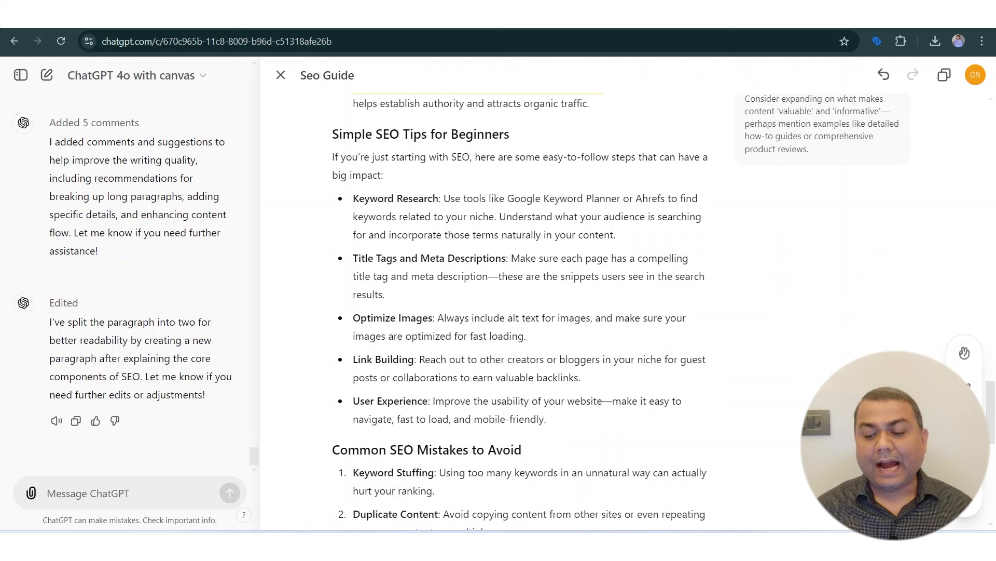
pyautogui.click(968, 466)
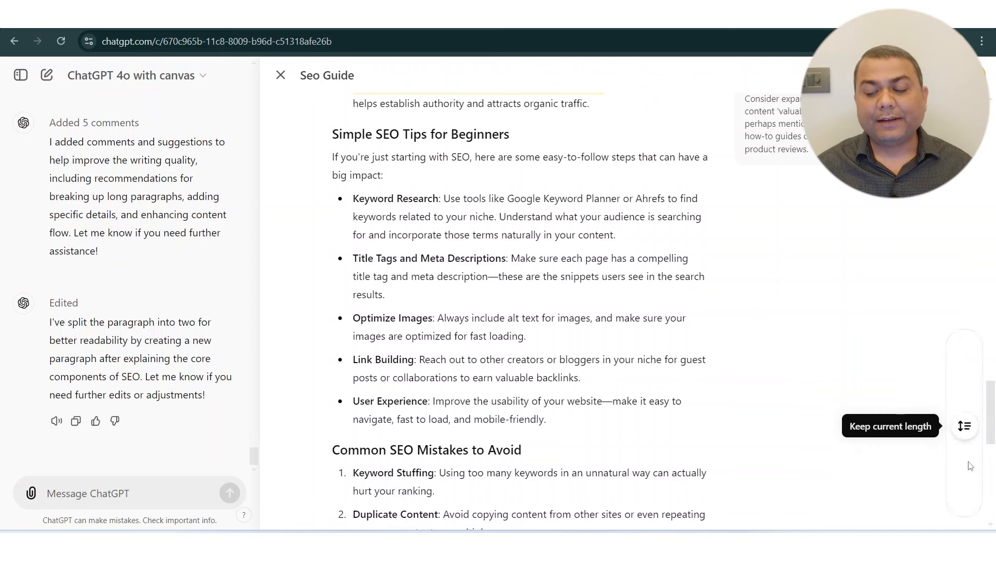
pyautogui.moveTo(968, 423); pyautogui.dragTo(964, 483)
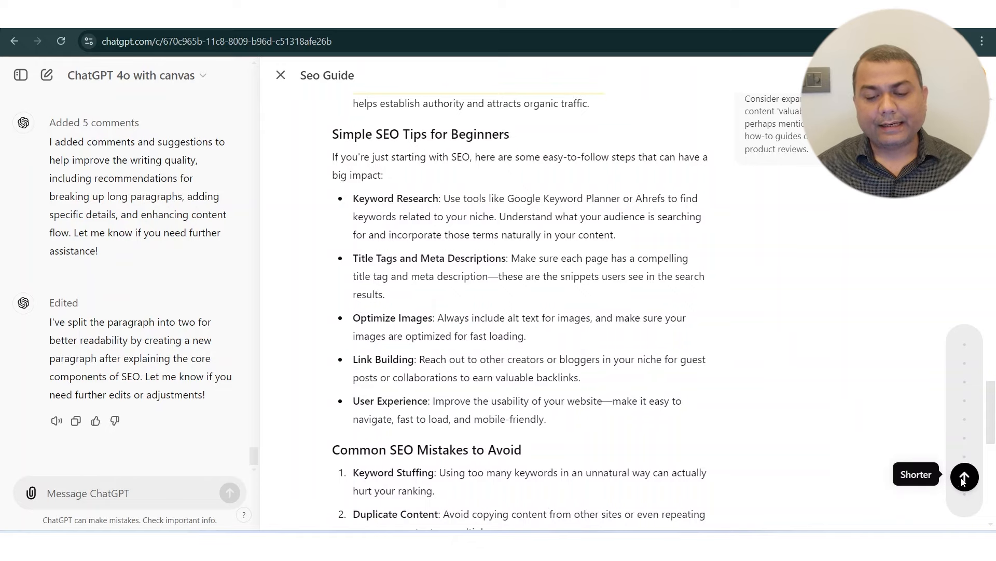
pyautogui.click(964, 478)
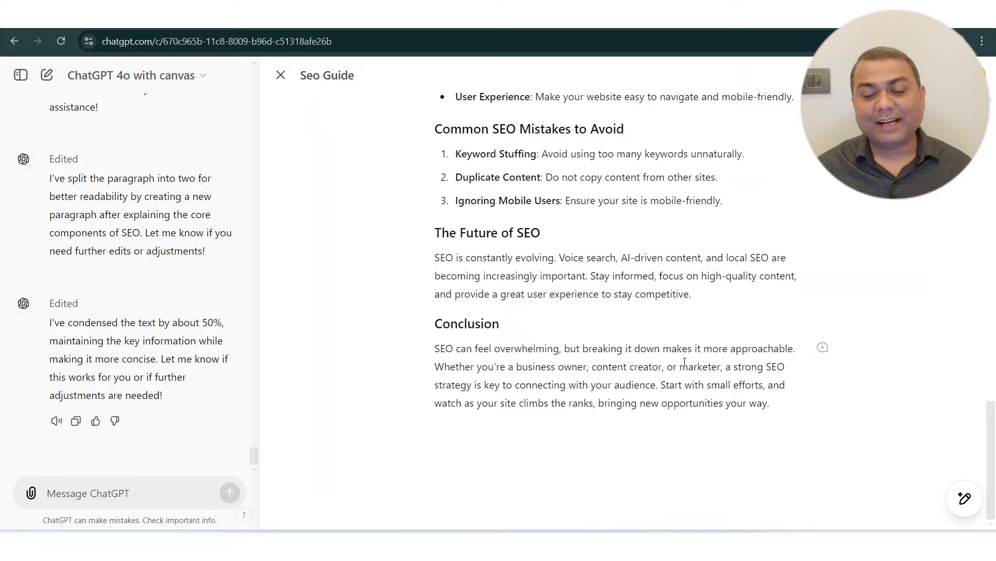
pyautogui.scroll(20, 811, 374)
pyautogui.scroll(-10, 612, 335)
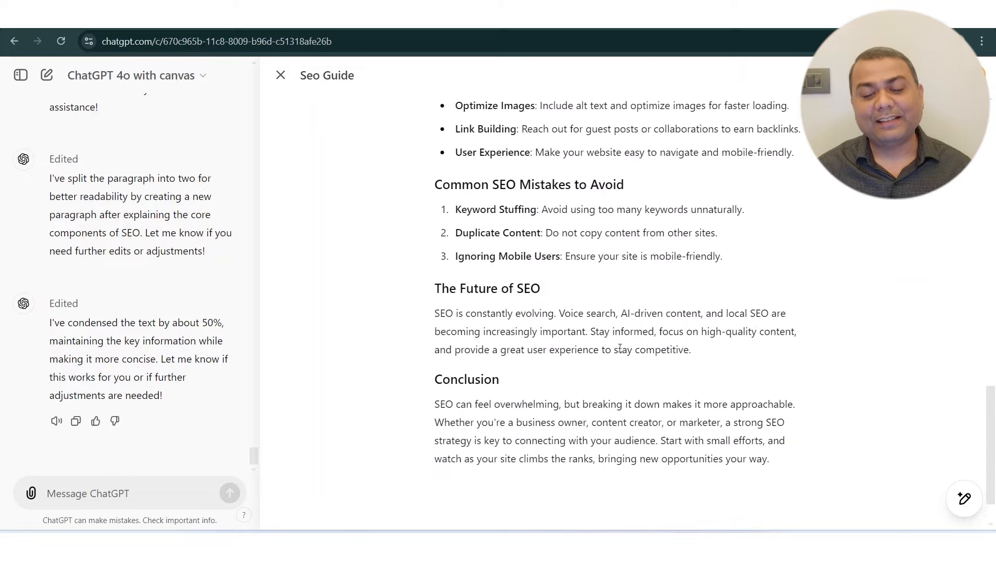
pyautogui.scroll(17, 623, 347)
# Try the reading-level adjustment up to Graduate School and return it to the current reading level.
pyautogui.moveTo(983, 500)
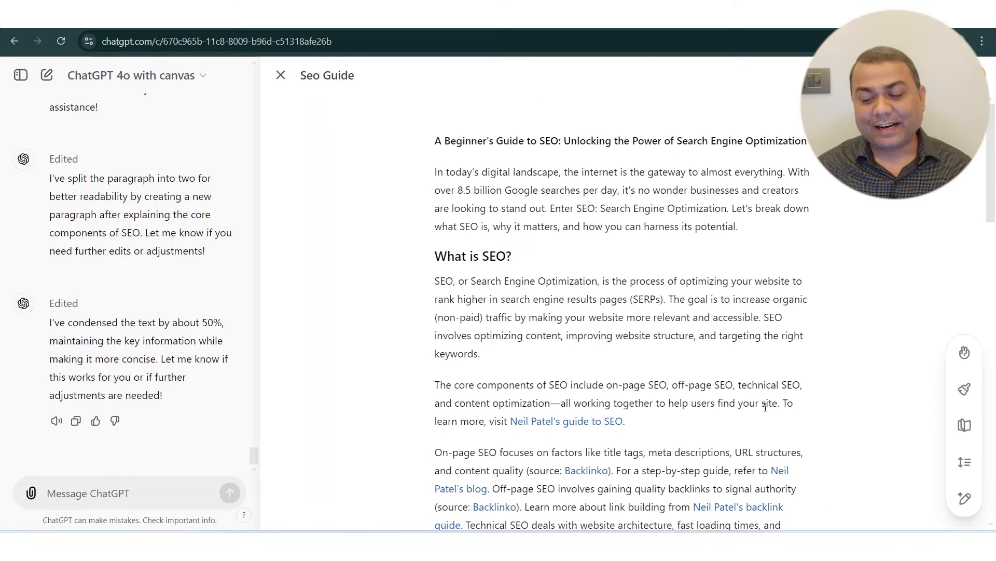
pyautogui.click(965, 426)
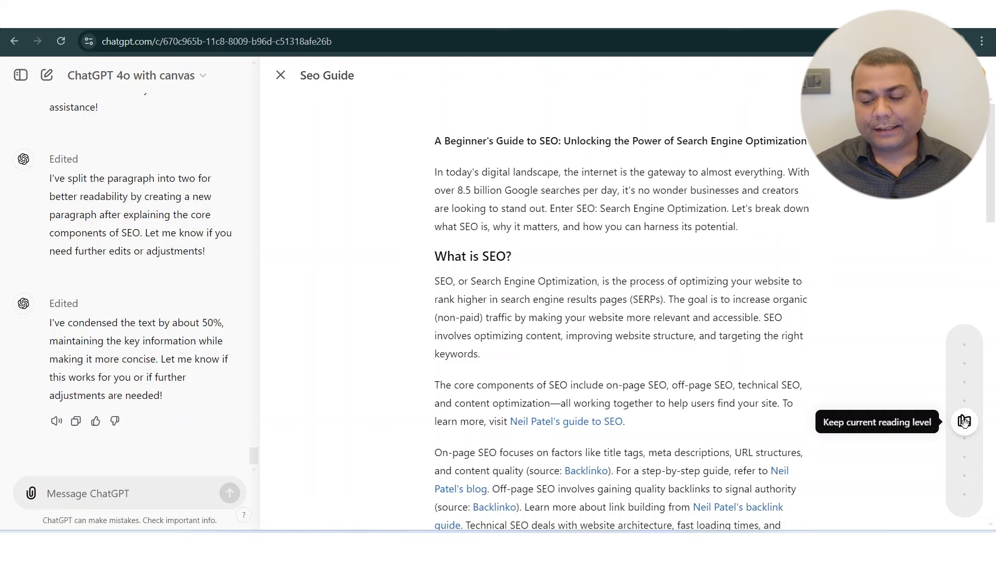
pyautogui.moveTo(964, 421); pyautogui.dragTo(972, 352)
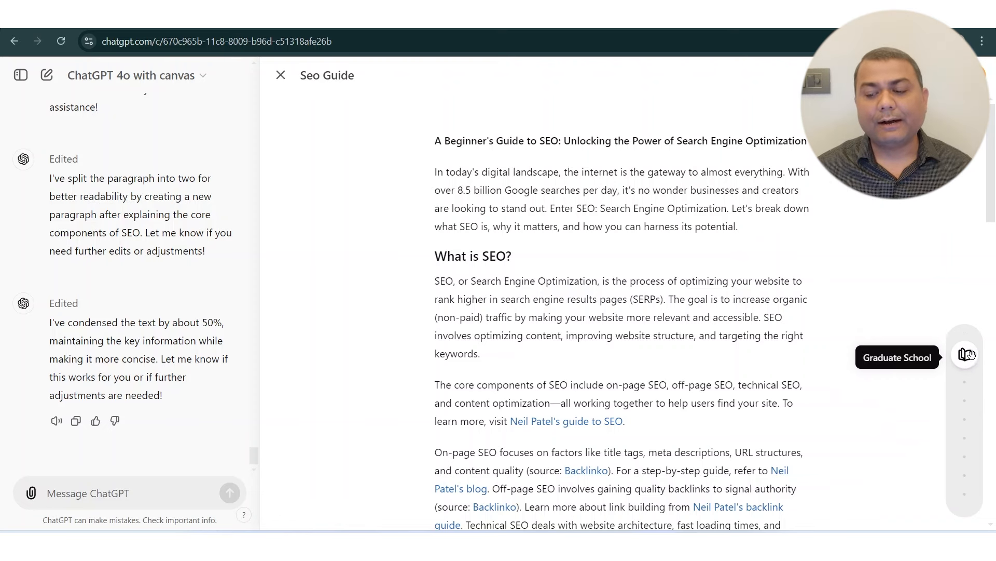
pyautogui.moveTo(971, 353); pyautogui.dragTo(971, 426)
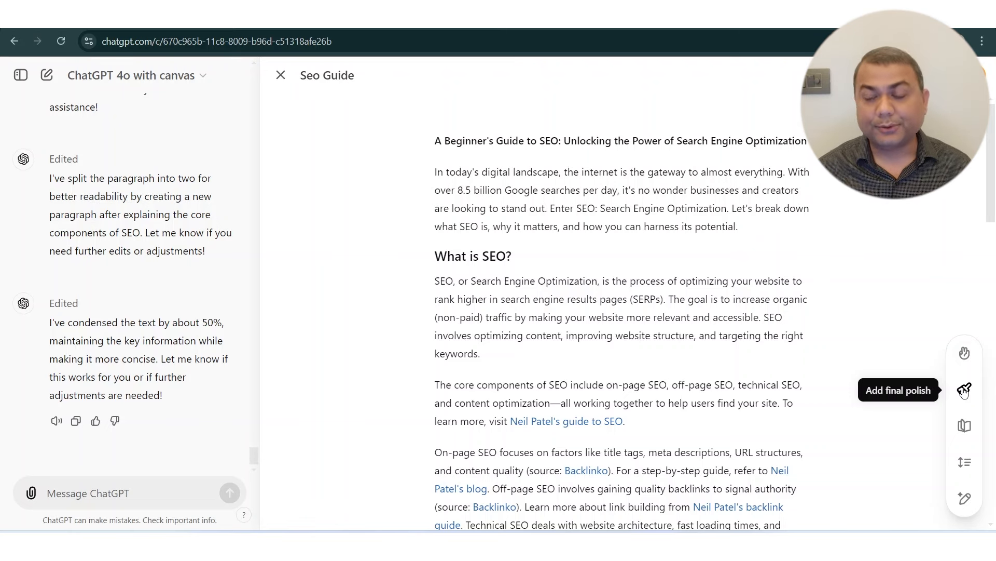
# Add emojis throughout the SEO guide with the "Add emojis" shortcut.
pyautogui.click(965, 354)
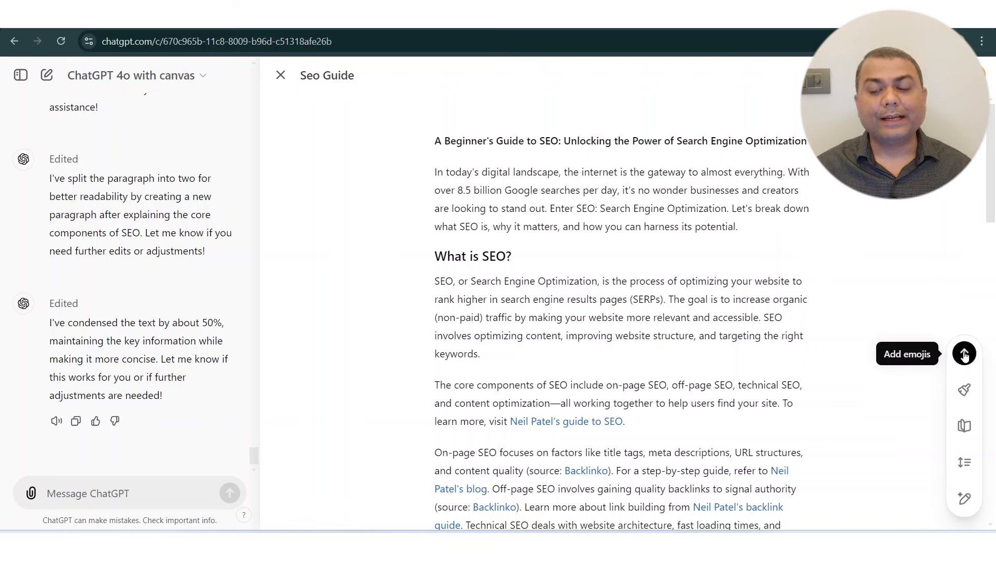
pyautogui.click(964, 354)
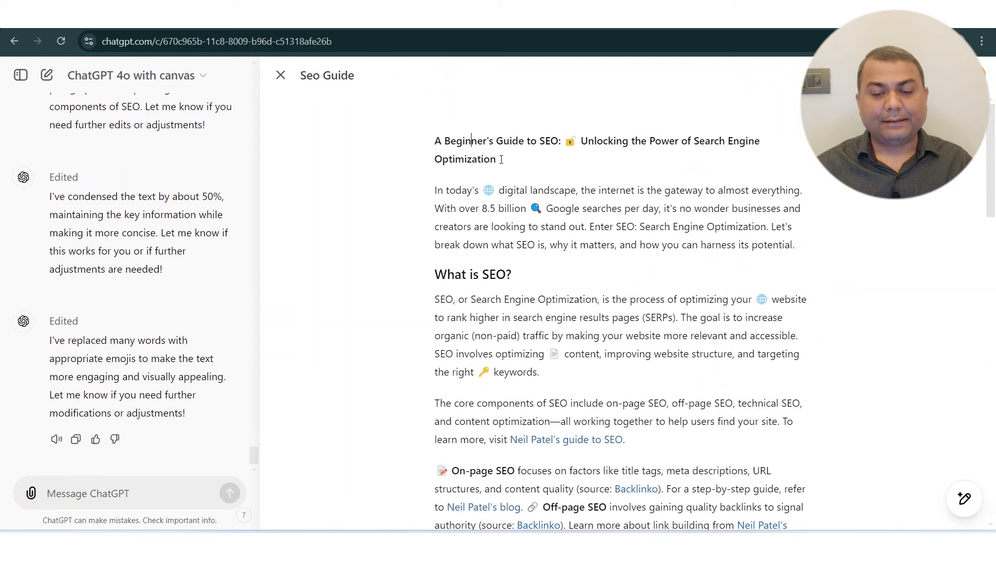
# Ask ChatGPT to format the article title as a top-level heading with the request "make it heading 1".
pyautogui.moveTo(501, 159); pyautogui.dragTo(434, 136)
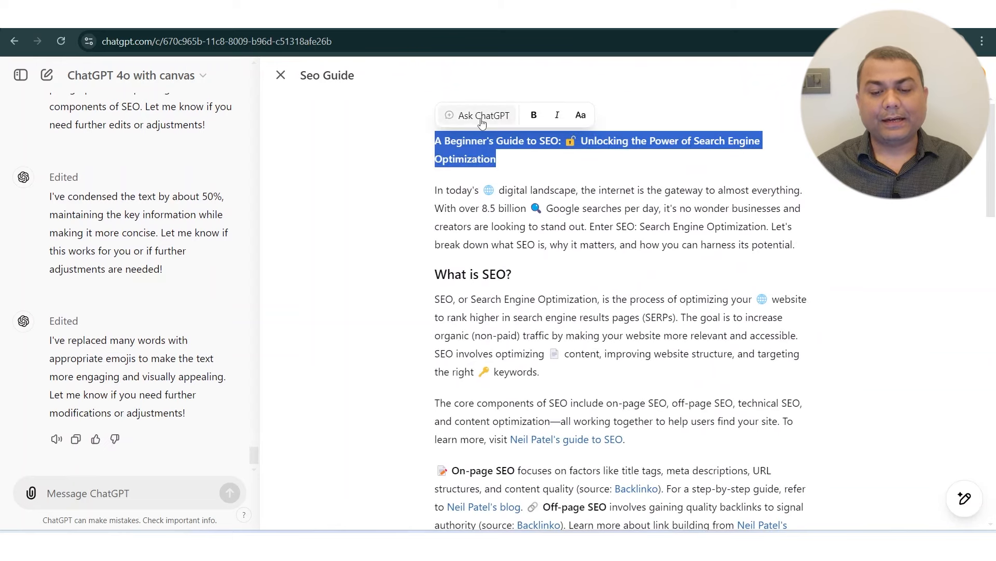
pyautogui.click(481, 119)
pyautogui.write('make it heading 1')
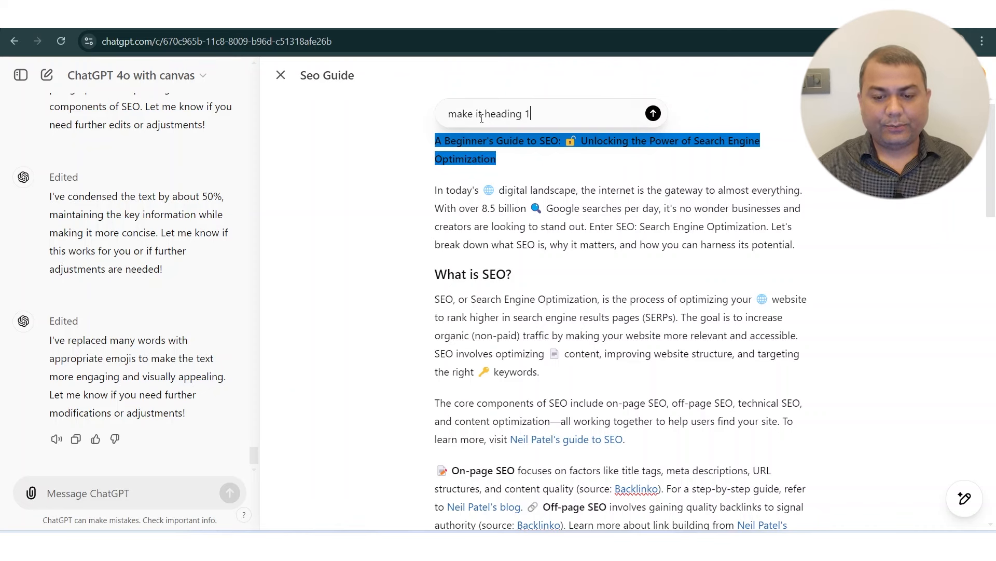
pyautogui.press('Return')
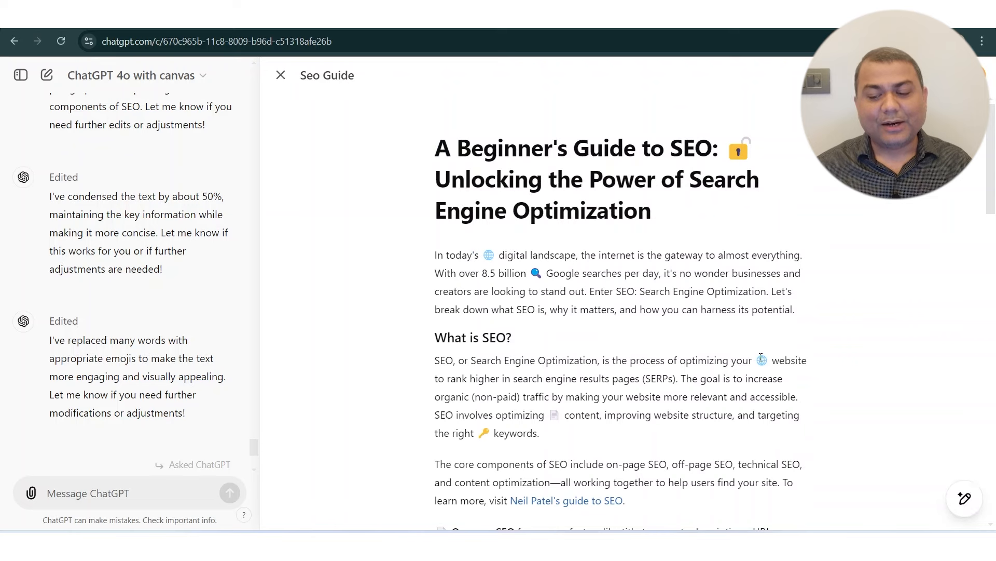
# Run "Add final polish" on the guide and check the polished article from its conclusion back to the title.
pyautogui.moveTo(965, 499)
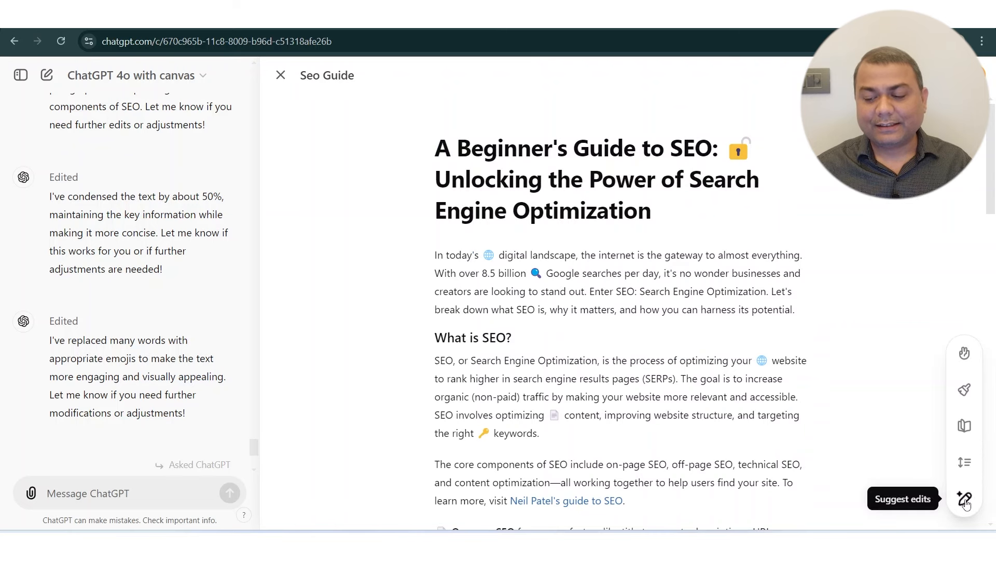
pyautogui.click(965, 389)
pyautogui.click(966, 391)
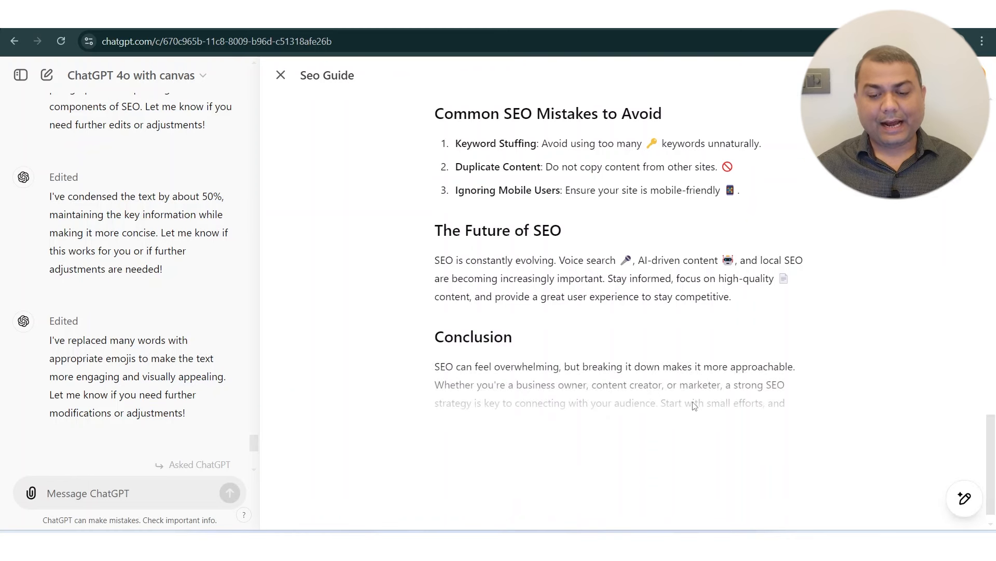
pyautogui.scroll(-1, 694, 406)
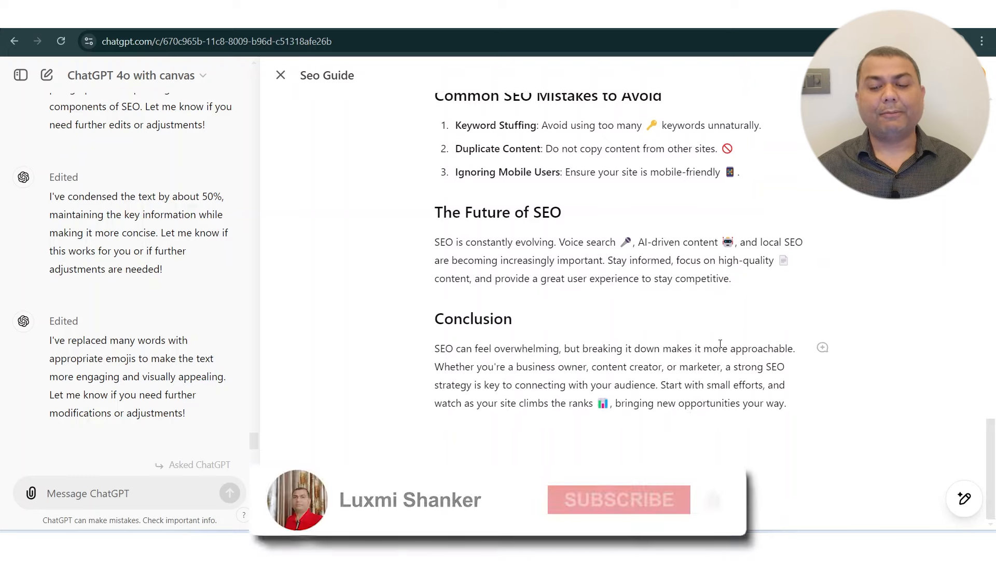
pyautogui.scroll(20, 821, 345)
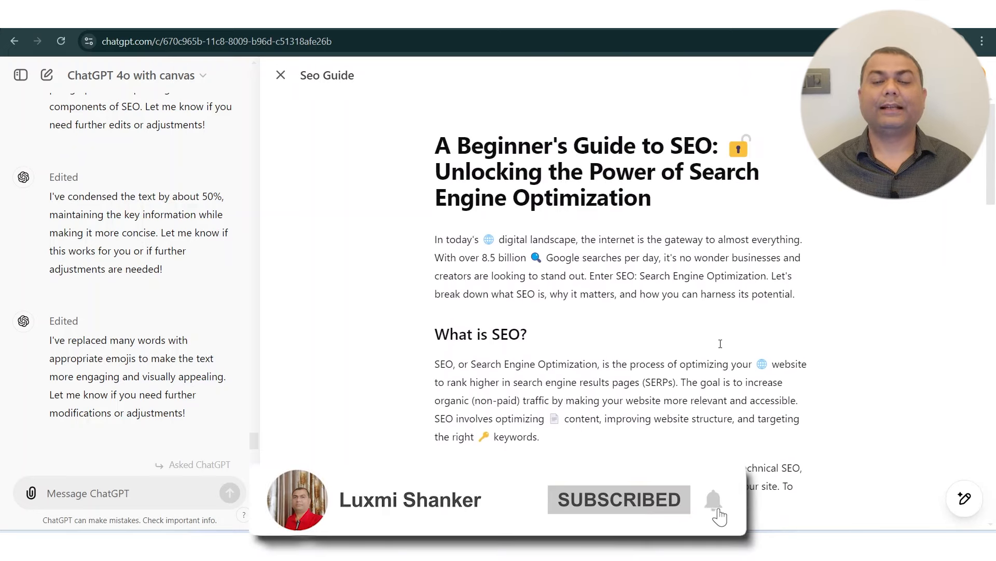